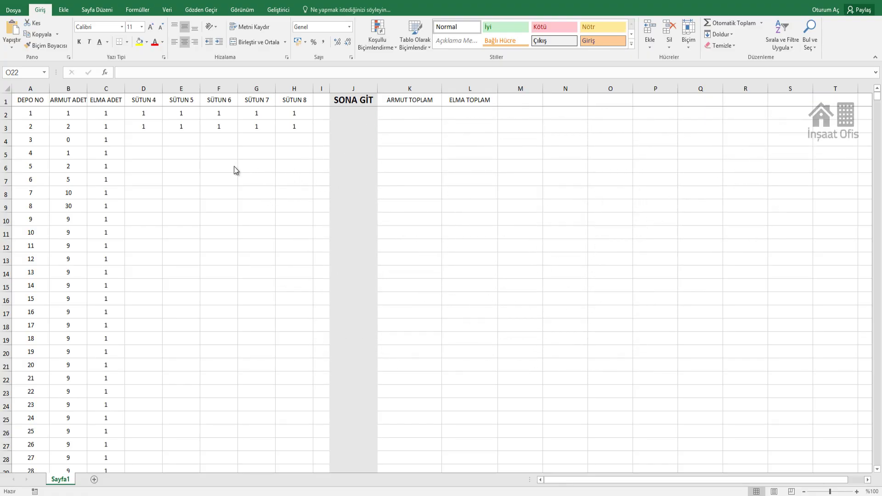
# Step: Test the SONA GİT and BAŞA DÖN links and check the ARMUT and ELMA total formulas
pyautogui.click(355, 109)
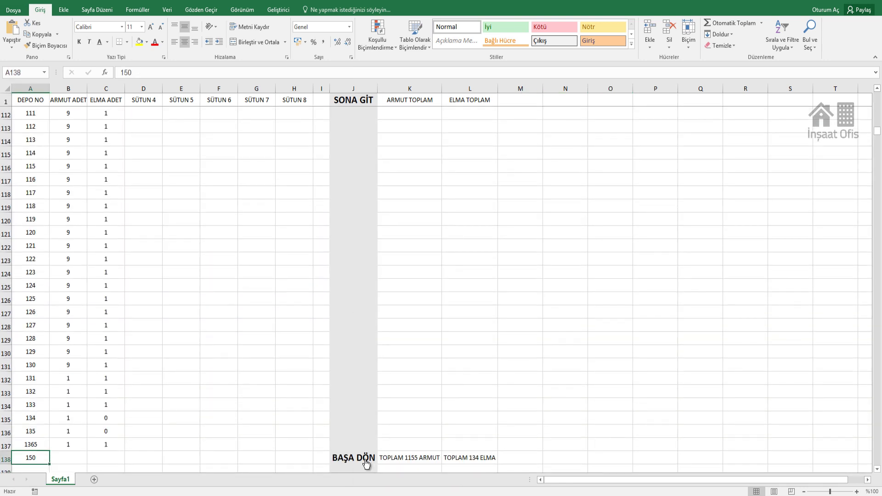
pyautogui.click(401, 457)
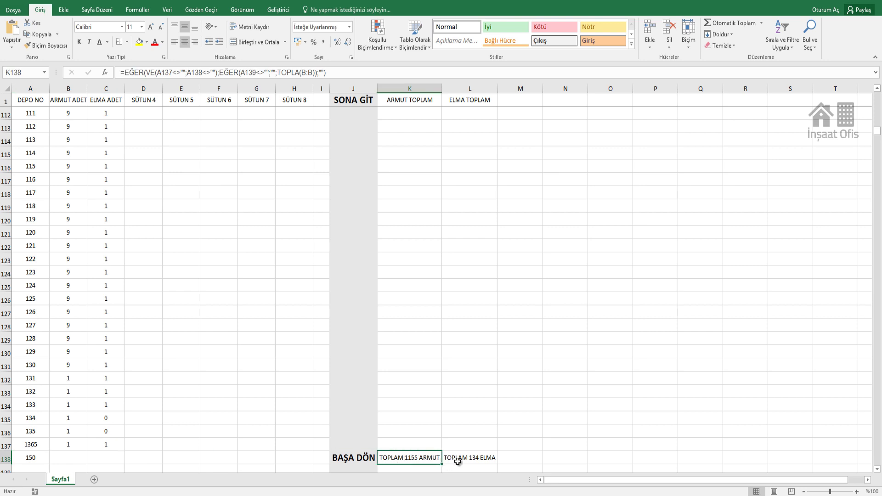
pyautogui.click(457, 459)
pyautogui.click(373, 459)
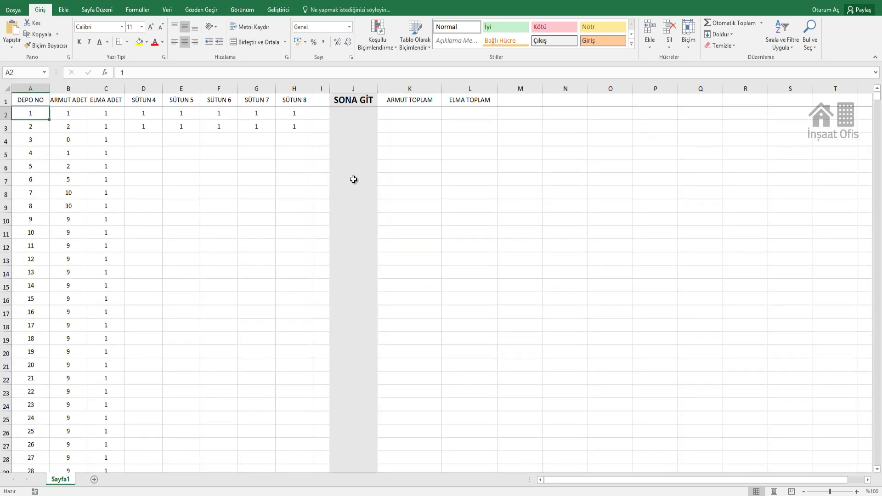
pyautogui.click(357, 105)
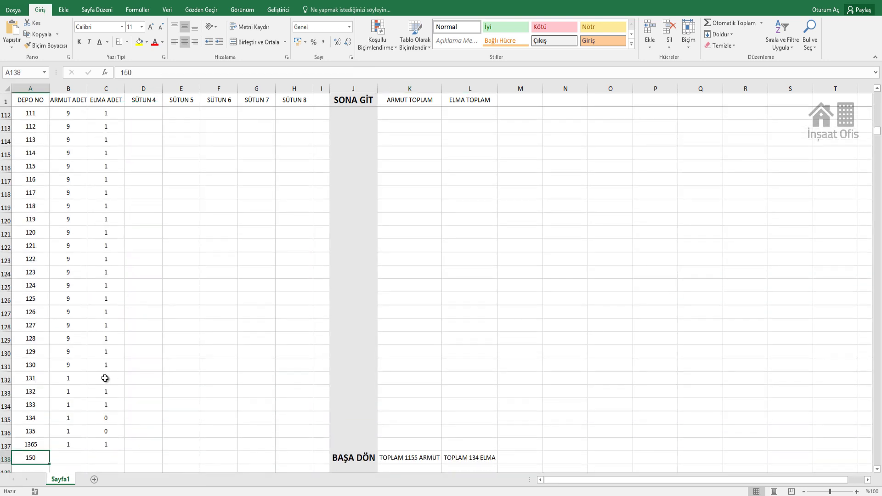
pyautogui.scroll(-1, 128, 377)
# Step: Enter depot number 1 in A139 and A140 so the totals row moves down
pyautogui.click(33, 431)
pyautogui.write('1')
pyautogui.press('Return')
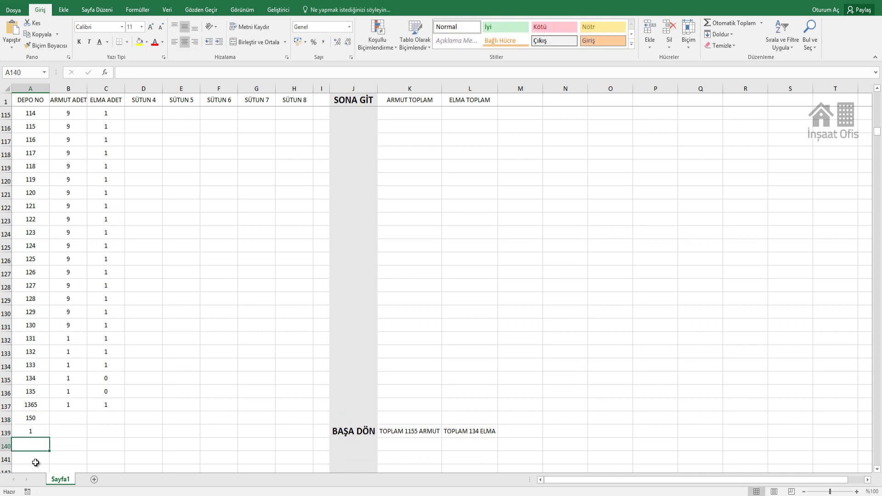
pyautogui.write('1')
pyautogui.press('Return')
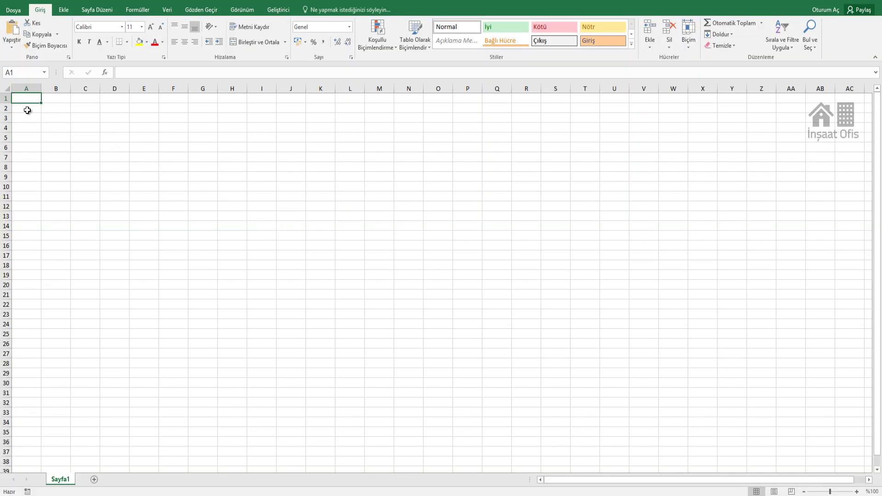
# Step: Type the headers DEPO NO, ELMA, ARMUT and KİRAZ across A1:D1
pyautogui.write('DEPO NO')
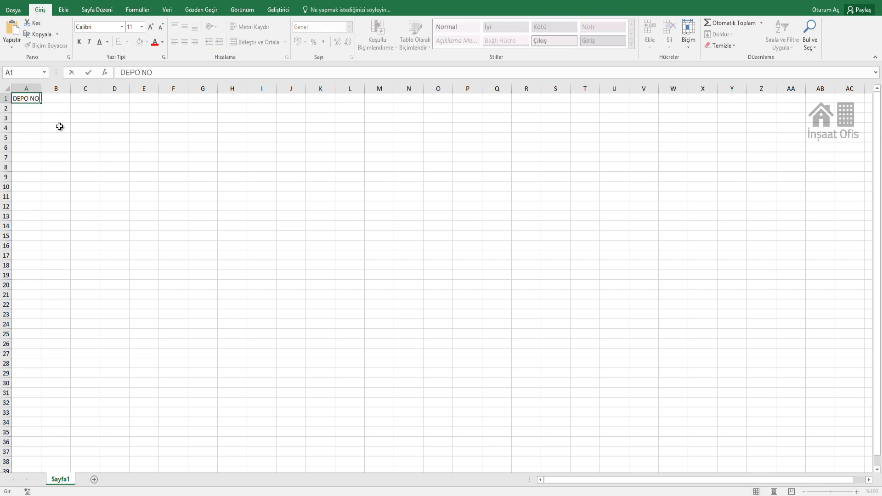
pyautogui.press('Tab')
pyautogui.write('ELMA')
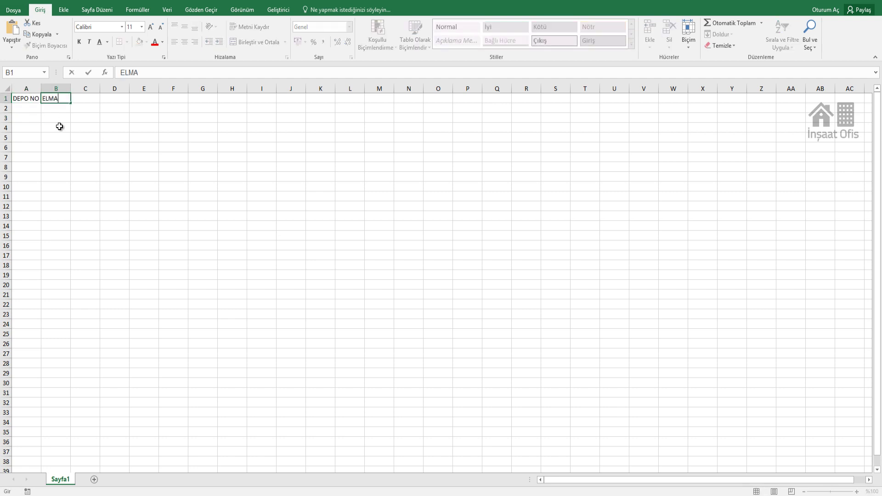
pyautogui.press('Tab')
pyautogui.write('ARM')
pyautogui.press('Tab')
pyautogui.write('K')
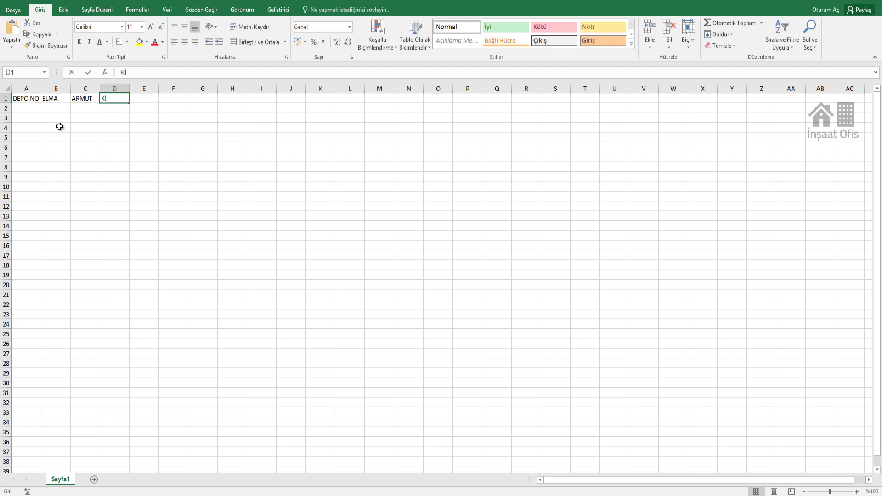
pyautogui.write('İRAZ')
pyautogui.press('Tab')
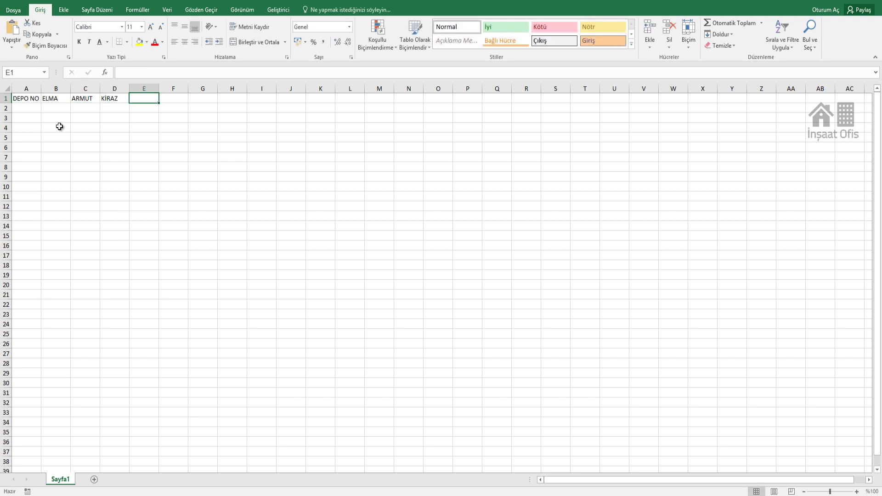
# Step: Widen every column of the sheet
pyautogui.click(7, 88)
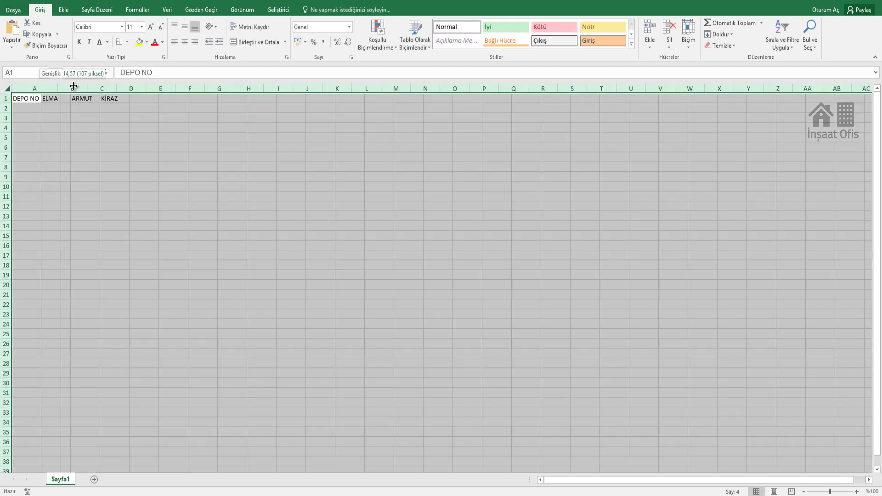
pyautogui.moveTo(41, 88); pyautogui.dragTo(81, 88)
pyautogui.click(110, 129)
# Step: Number the depots 1 to 4 in A2:A5
pyautogui.click(57, 109)
pyautogui.write('1')
pyautogui.press('Return')
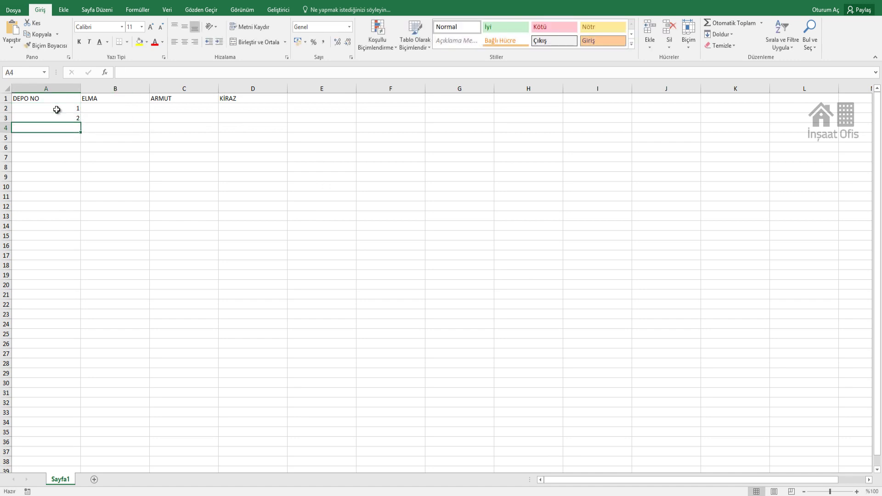
pyautogui.write('2 3 4')
pyautogui.moveTo(57, 109); pyautogui.dragTo(59, 137)
# Step: Centre all sheet contents vertically and horizontally, and narrow column E
pyautogui.click(8, 88)
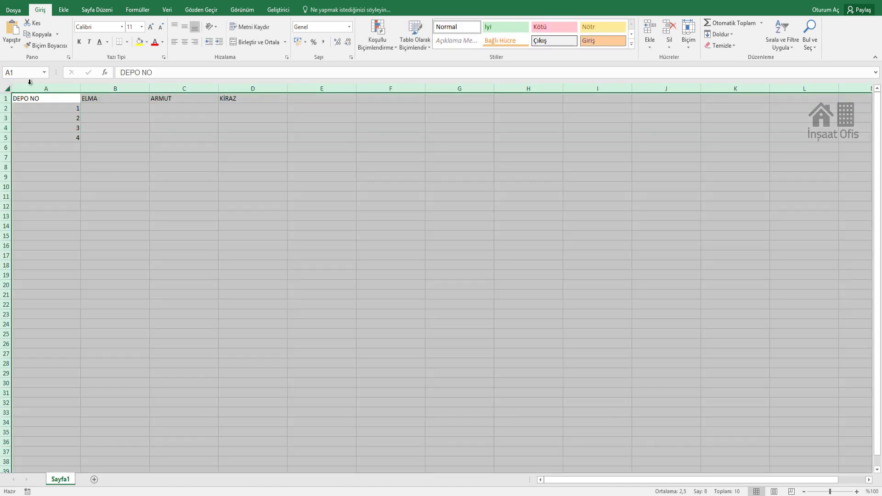
pyautogui.click(188, 42)
pyautogui.click(188, 43)
pyautogui.click(236, 127)
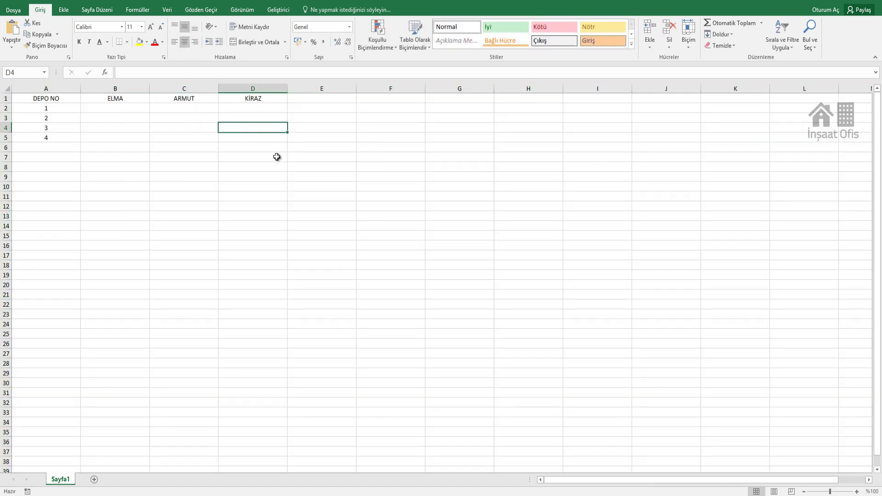
pyautogui.moveTo(356, 89); pyautogui.dragTo(308, 92)
# Step: Copy the SONA GİT hyperlink formula text from J1 of the finished workbook and return to Kitap1
pyautogui.click(327, 96)
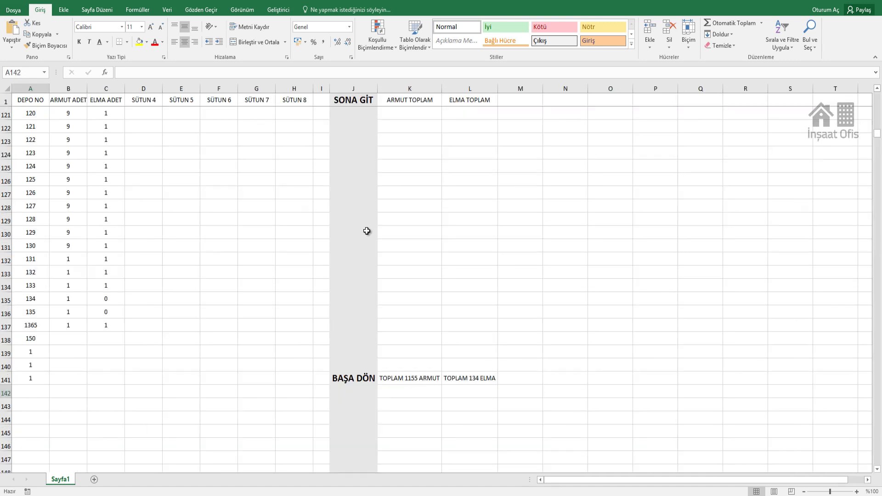
pyautogui.click(378, 107)
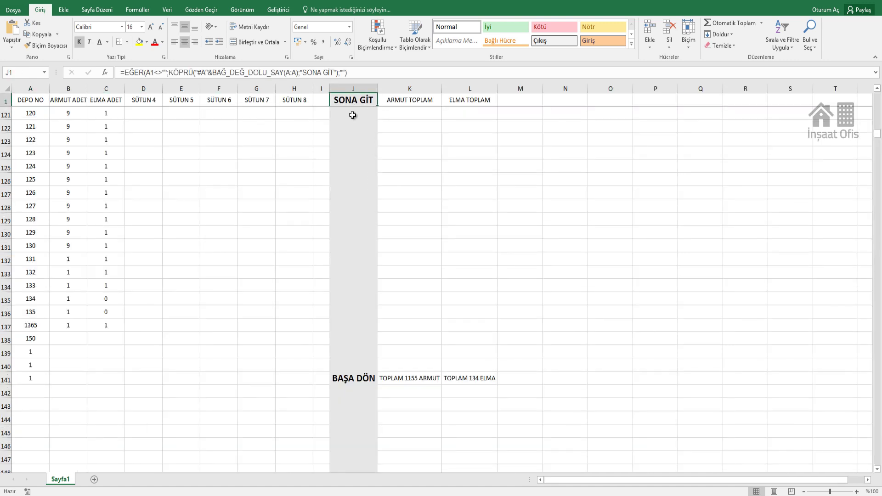
pyautogui.moveTo(351, 73); pyautogui.dragTo(122, 72)
pyautogui.hotkey('ctrl', 'c')
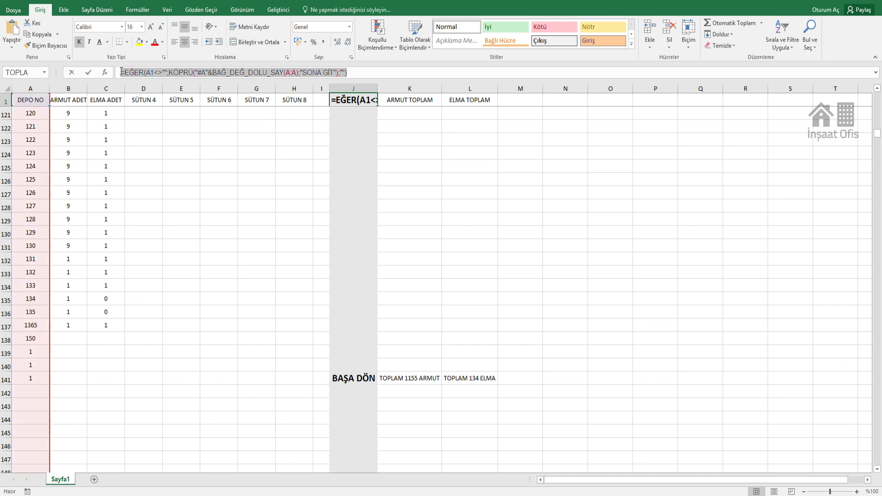
pyautogui.press('Escape')
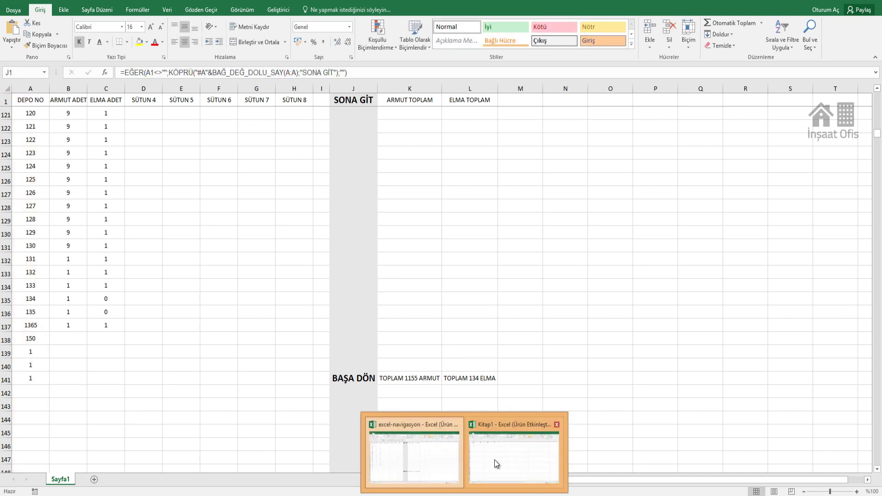
pyautogui.click(496, 465)
# Step: Paste the SONA GİT hyperlink formula into F1 and test that it jumps to the last depot
pyautogui.write('=')
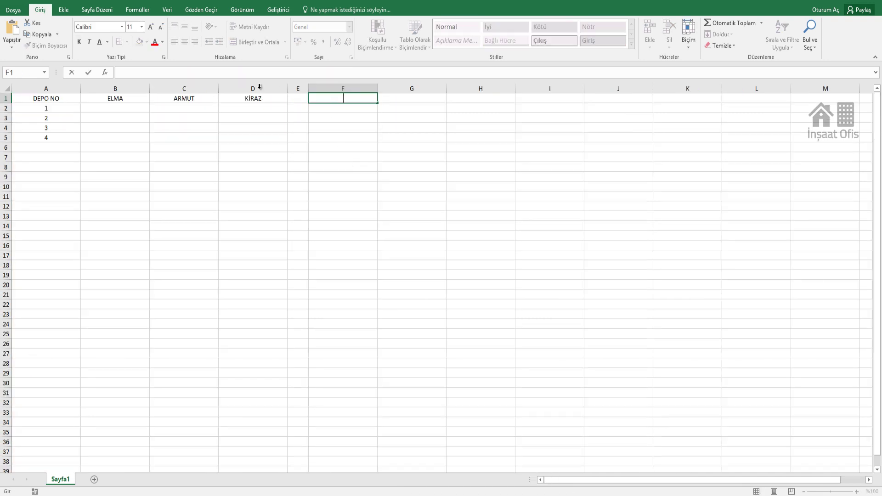
pyautogui.hotkey('ctrl', 'v')
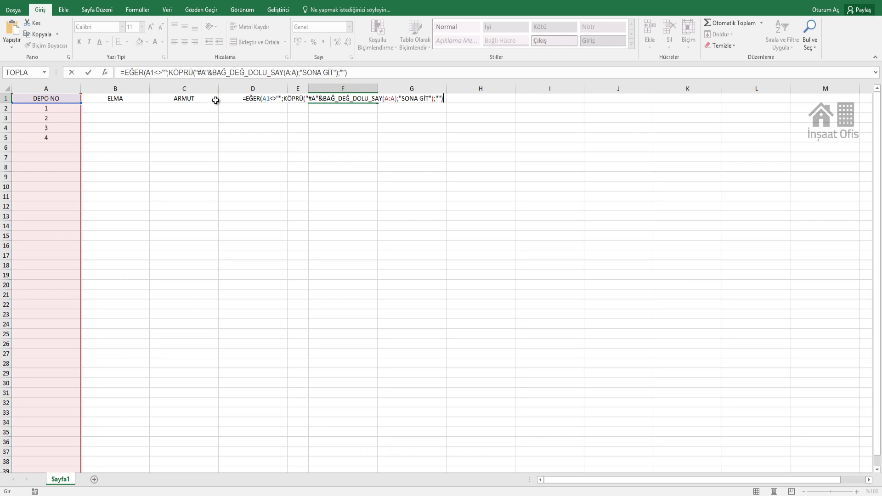
pyautogui.press('Return')
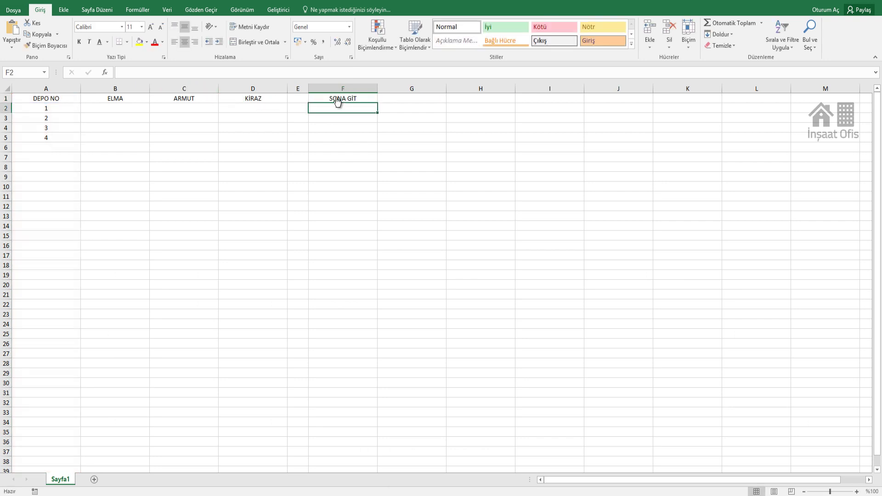
pyautogui.click(337, 100)
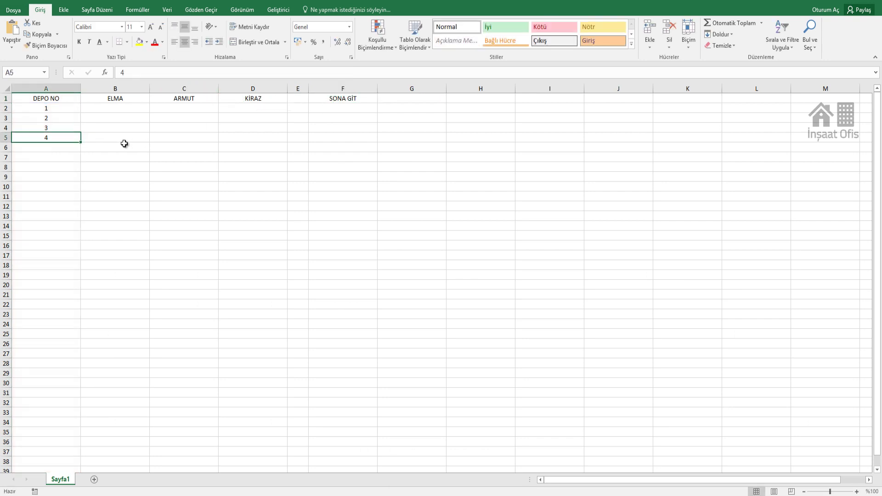
# Step: Review the F1 formula's A1<>"" condition, KÖPRÜ function, row-count address and label
pyautogui.click(363, 101)
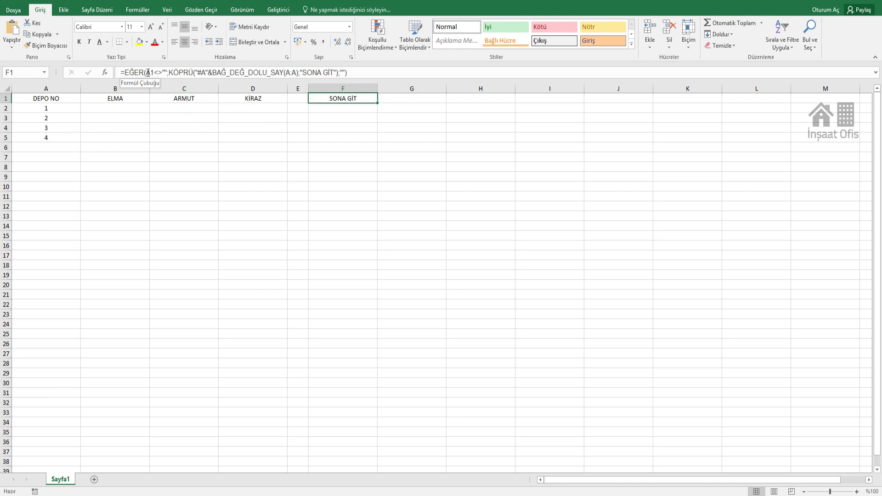
pyautogui.moveTo(148, 72); pyautogui.dragTo(169, 72)
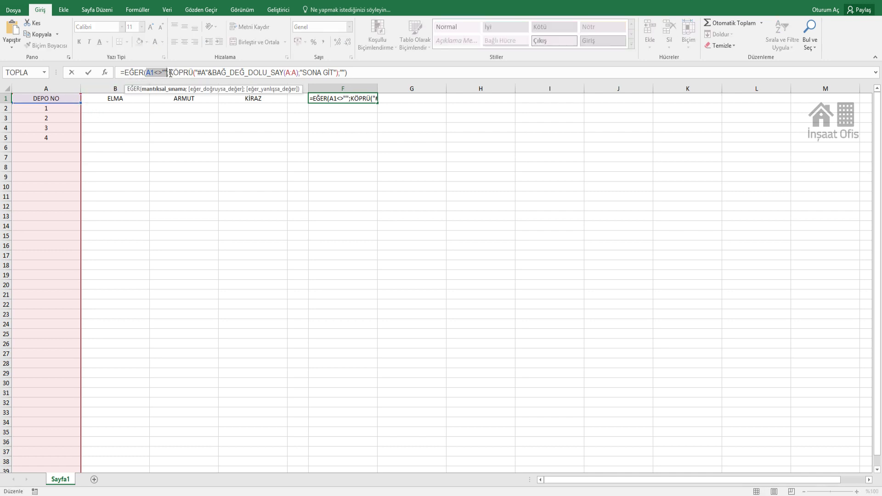
pyautogui.moveTo(169, 73); pyautogui.dragTo(204, 74)
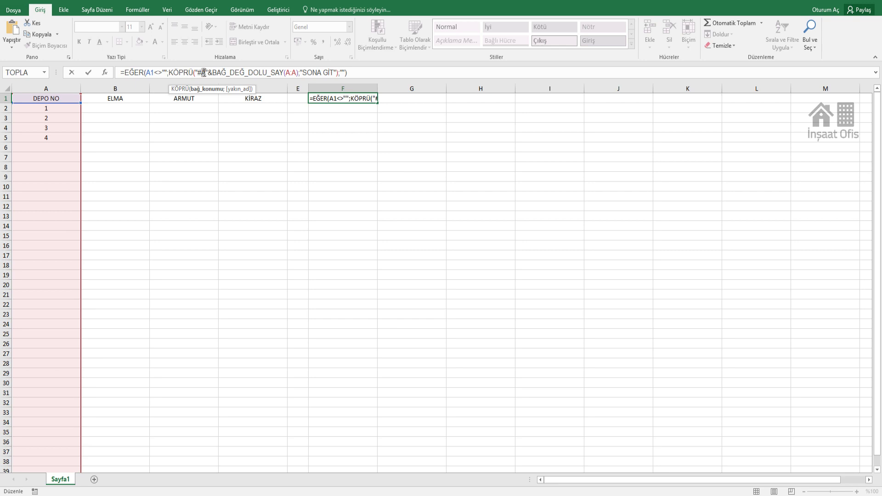
pyautogui.moveTo(208, 74); pyautogui.dragTo(299, 73)
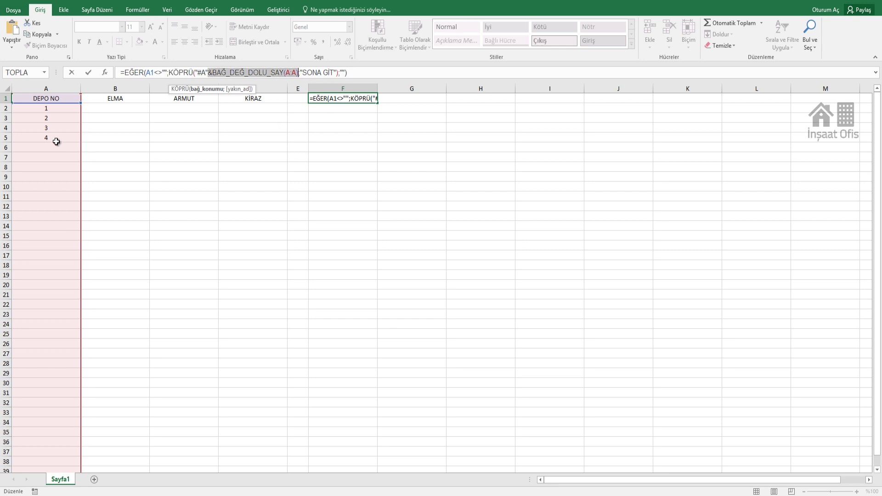
pyautogui.moveTo(302, 74); pyautogui.dragTo(334, 73)
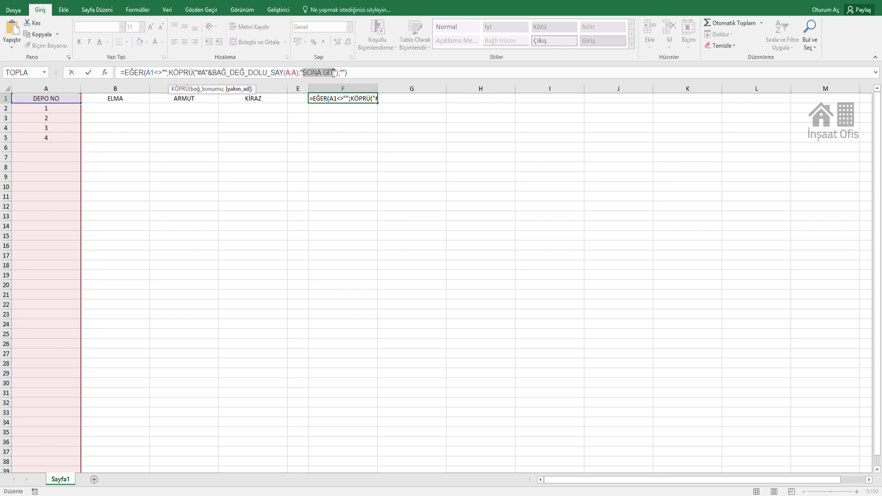
pyautogui.hotkey('ctrl', 'Return')
# Step: Change the F1 link label from SONA GİT to SONA İLERLE
pyautogui.click(307, 74)
pyautogui.write('İLERLE')
pyautogui.press('Return')
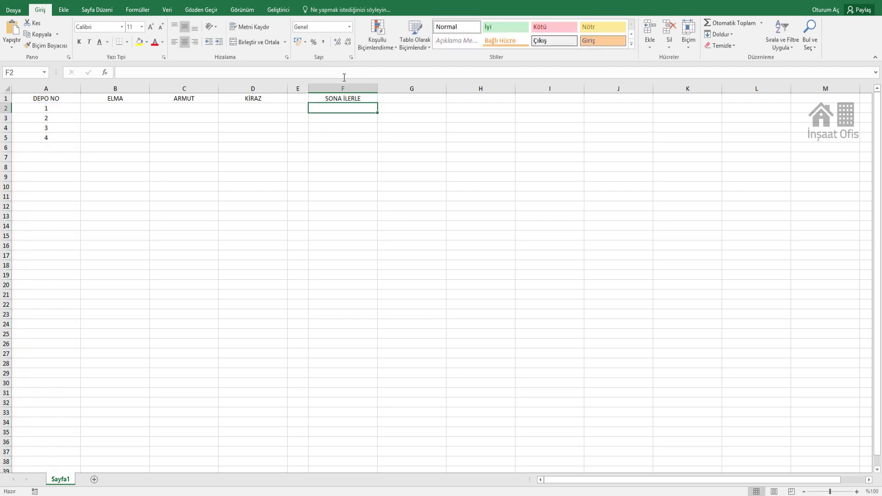
# Step: Add depot numbers 5 and 6, following the SONA İLERLE link to the list end each time
pyautogui.click(357, 99)
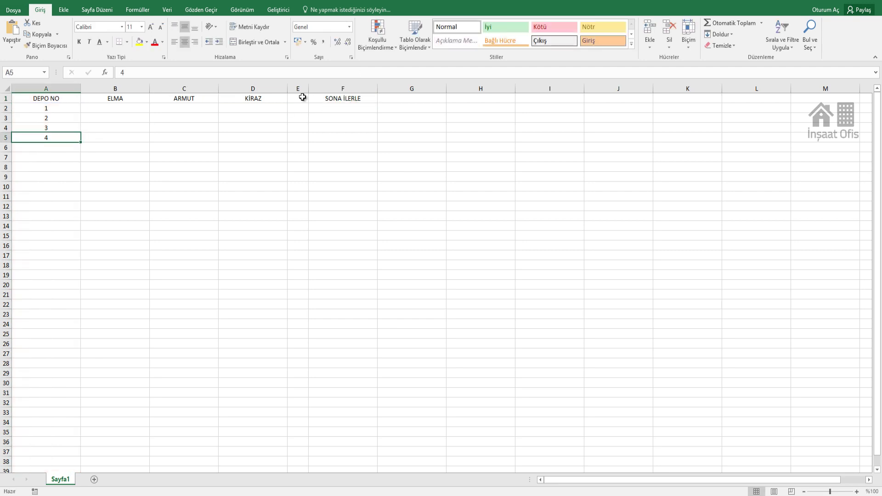
pyautogui.click(53, 147)
pyautogui.write('5')
pyautogui.click(213, 165)
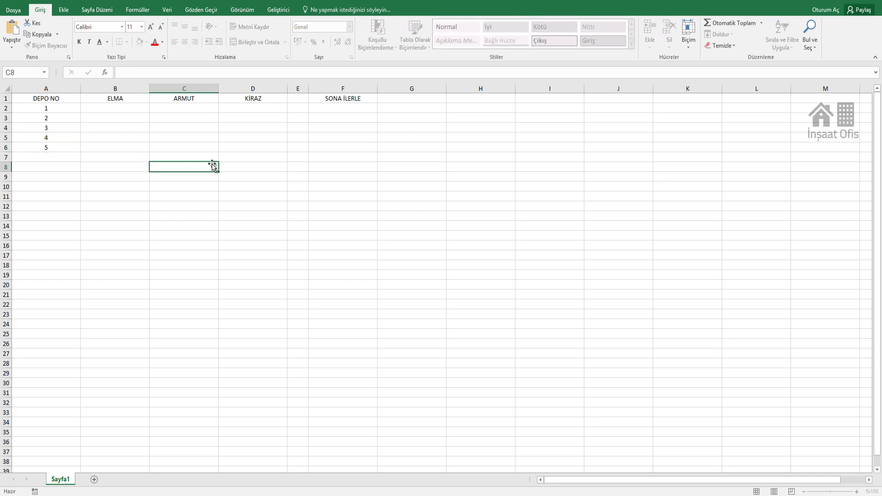
pyautogui.click(349, 98)
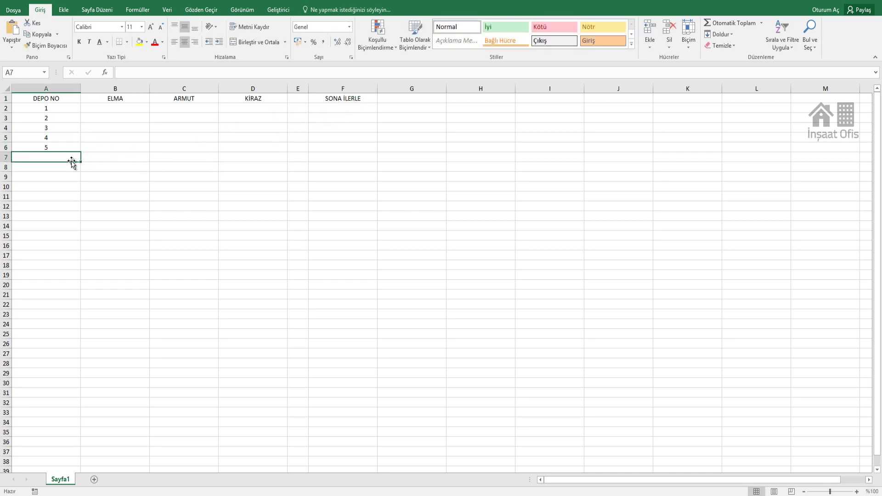
pyautogui.click(154, 178)
pyautogui.click(337, 99)
# Step: Fill the depot numbers down column A to 104 and confirm the link reaches it
pyautogui.moveTo(54, 112)
pyautogui.mouseDown()
pyautogui.moveTo(102, 434)
pyautogui.moveTo(150, 323)
pyautogui.mouseUp()
pyautogui.scroll(-3, 320, 313)
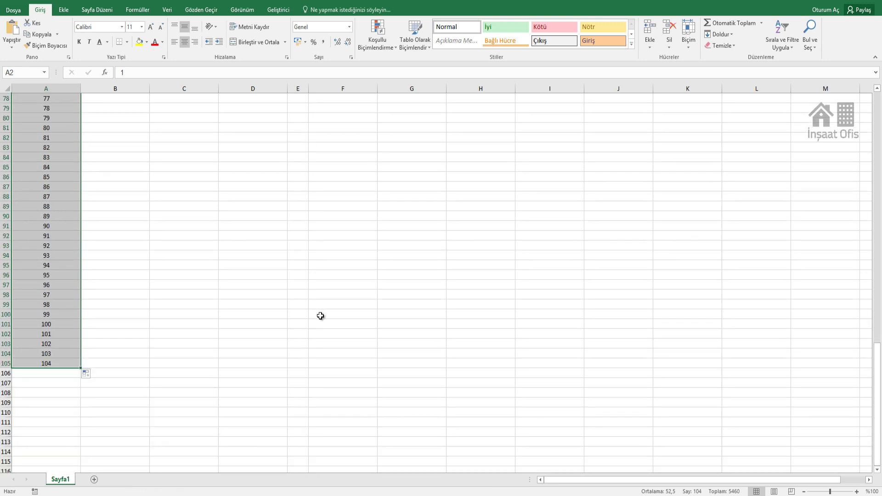
pyautogui.scroll(5, 324, 324)
pyautogui.moveTo(877, 355); pyautogui.dragTo(881, 123)
pyautogui.click(343, 167)
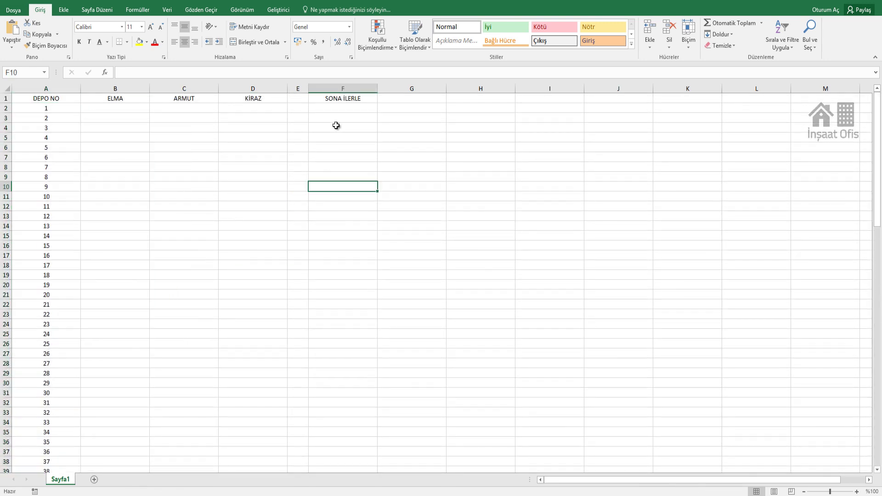
pyautogui.click(336, 99)
pyautogui.click(336, 100)
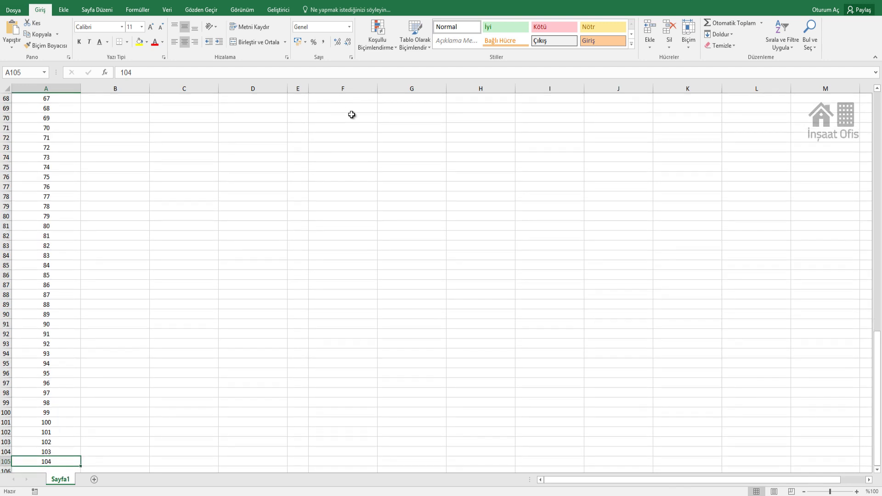
pyautogui.moveTo(877, 368); pyautogui.dragTo(880, 136)
pyautogui.click(175, 136)
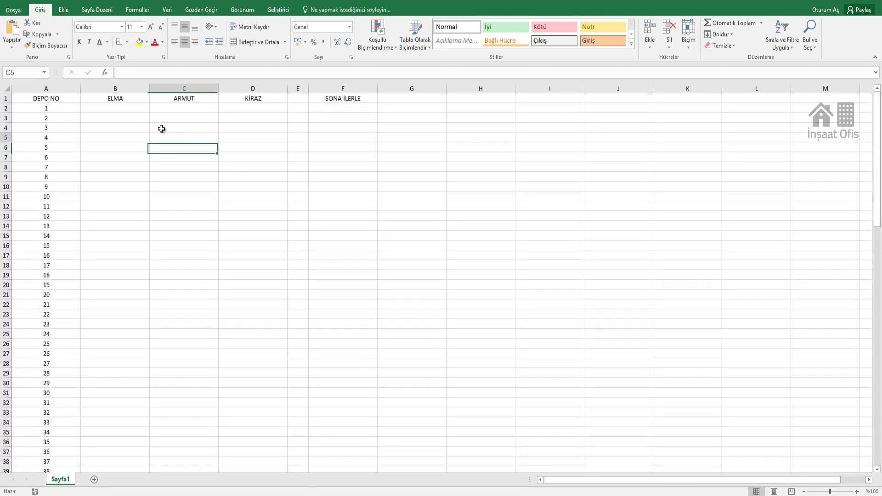
# Step: Enter 1, 2 and 2 under ELMA, ARMUT and KİRAZ for depot 1 in row 2
pyautogui.click(117, 109)
pyautogui.write('1')
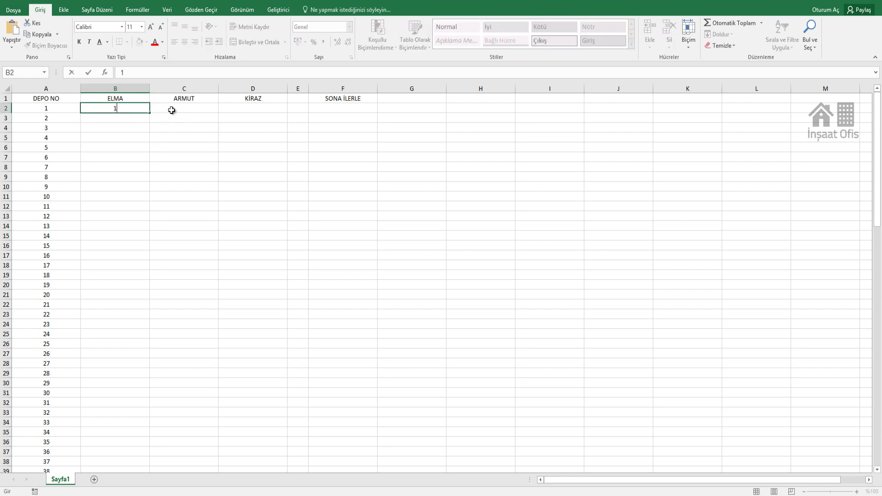
pyautogui.click(187, 109)
pyautogui.write('2')
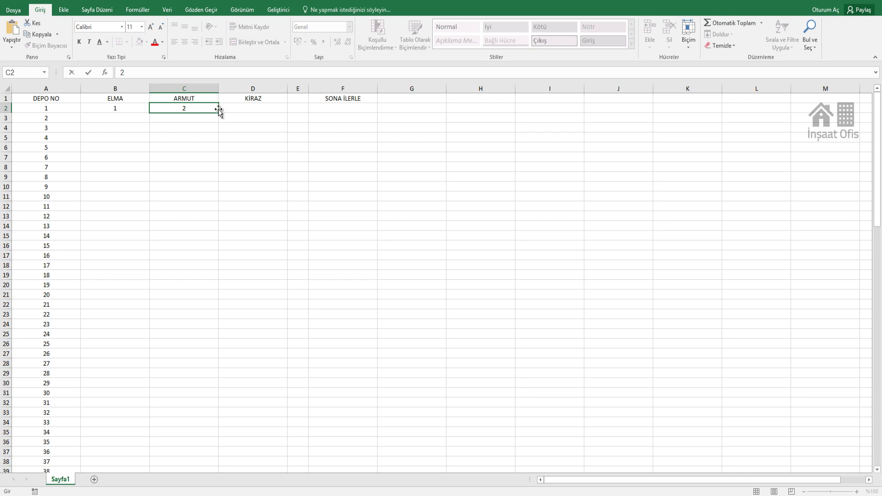
pyautogui.click(239, 108)
pyautogui.write('2')
pyautogui.click(232, 128)
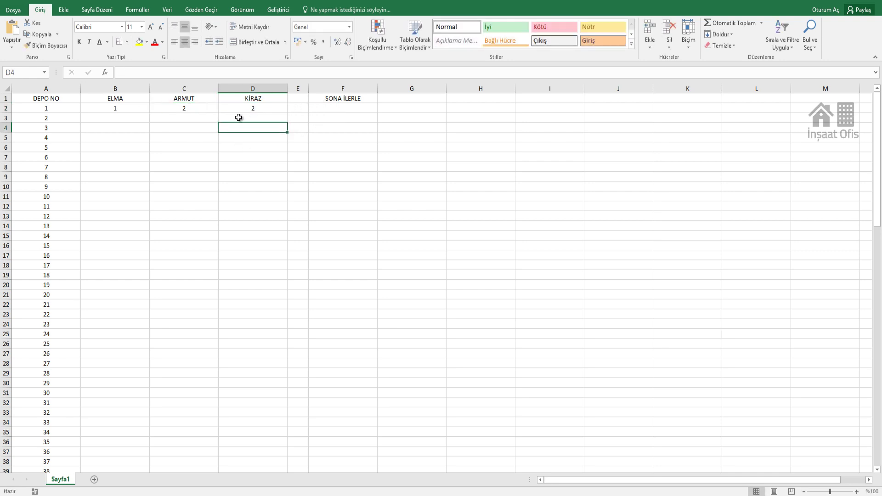
pyautogui.click(340, 111)
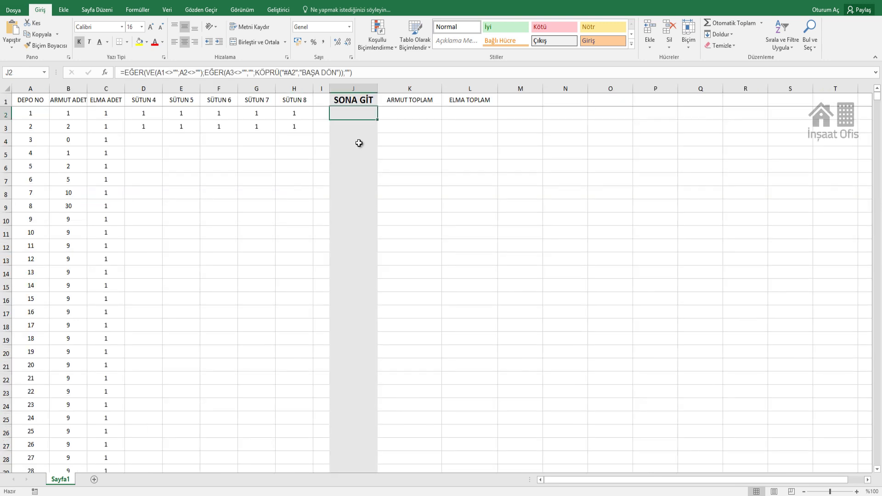
pyautogui.press('Return')
pyautogui.click(335, 163)
pyautogui.click(353, 115)
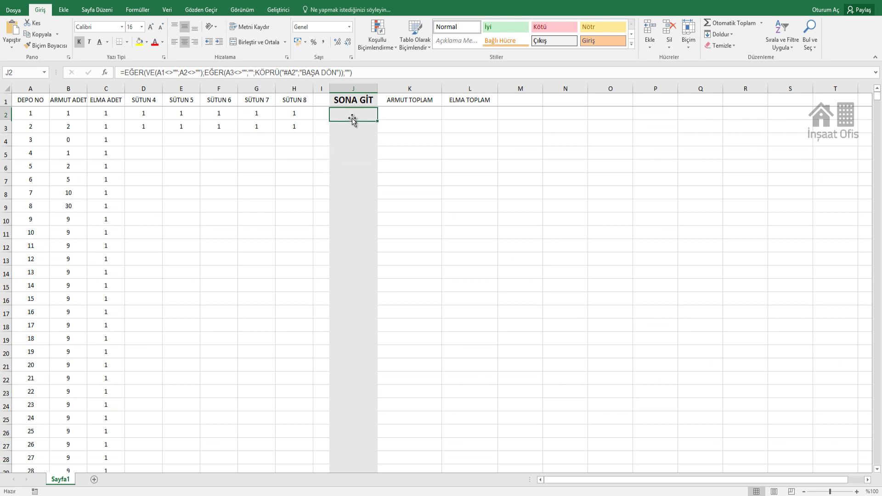
pyautogui.moveTo(366, 73); pyautogui.dragTo(118, 73)
pyautogui.hotkey('ctrl', 'c')
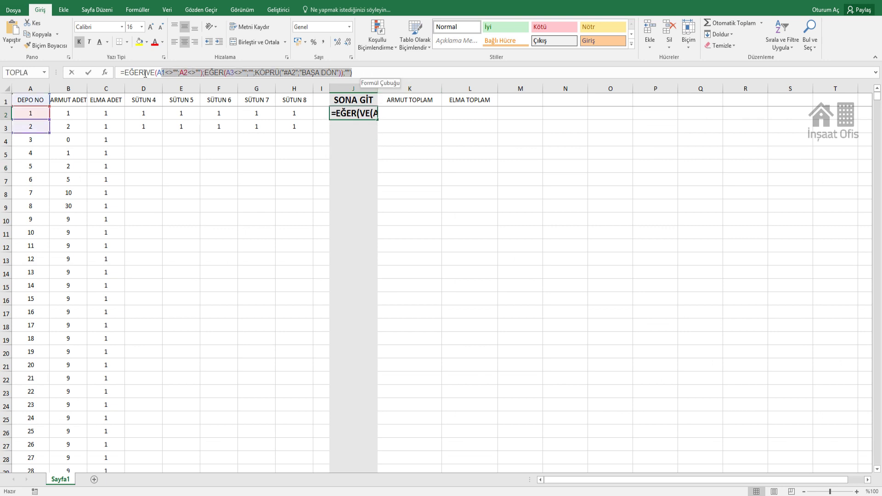
pyautogui.press('Escape')
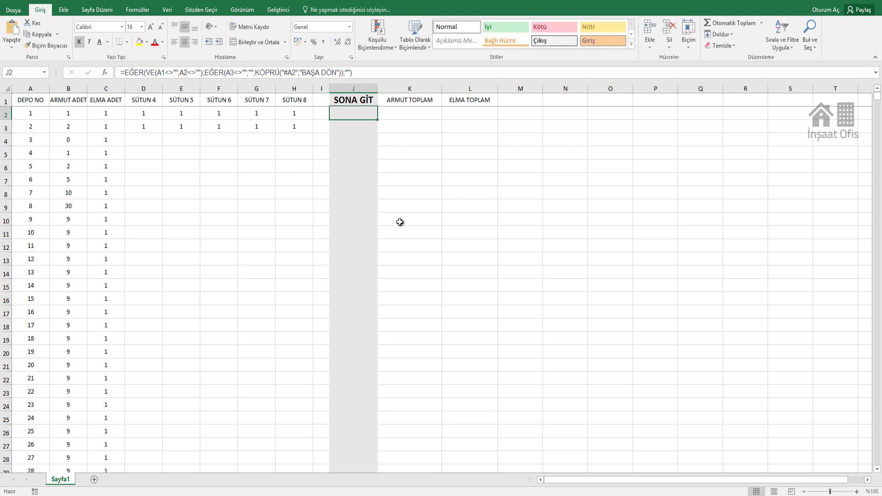
pyautogui.click(506, 454)
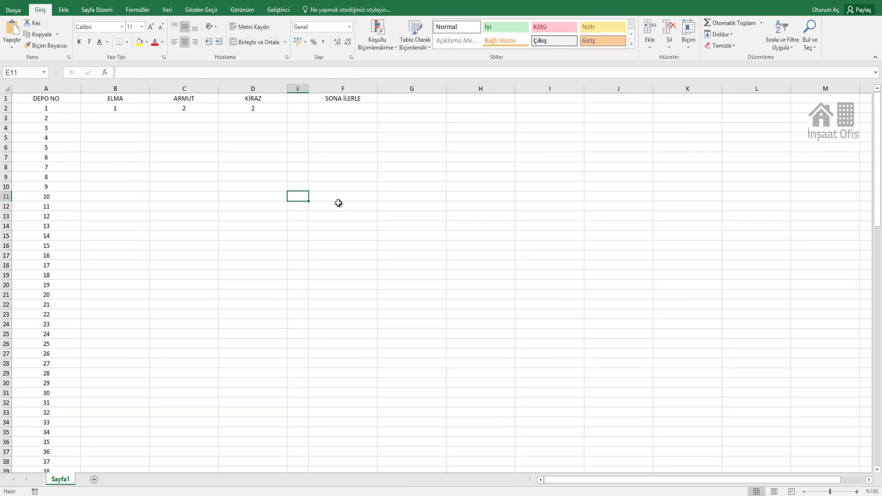
# Step: Paste the BAŞA DÖN link formula into F2
pyautogui.click(320, 112)
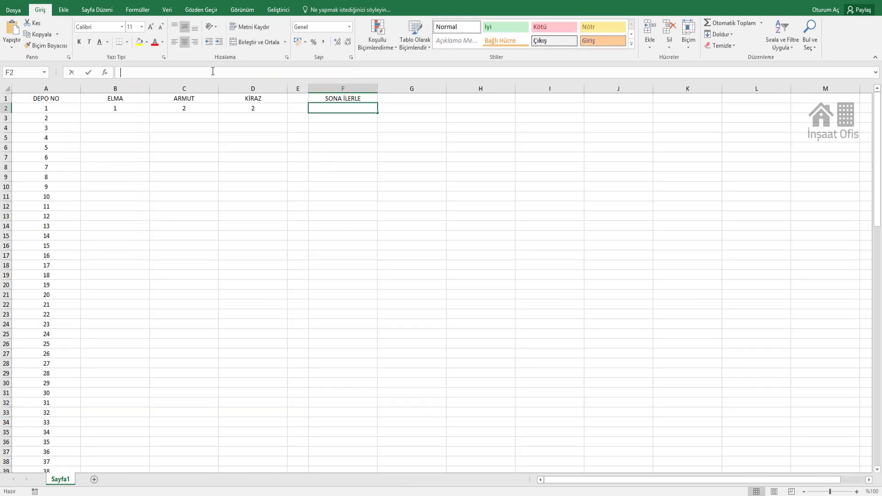
pyautogui.hotkey('ctrl', 'v')
pyautogui.press('Return')
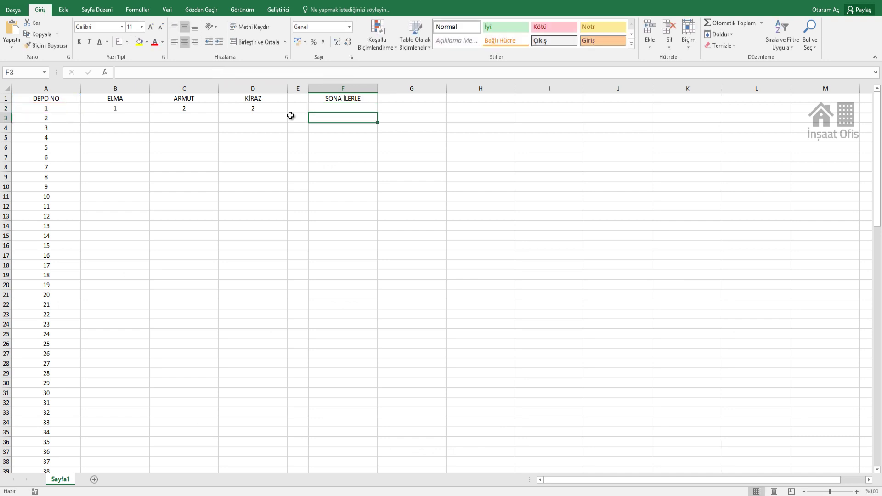
# Step: Clear A34:A105 so the depot numbers stop at 32
pyautogui.scroll(-3, 230, 205)
pyautogui.scroll(-9, 149, 237)
pyautogui.scroll(-9, 108, 256)
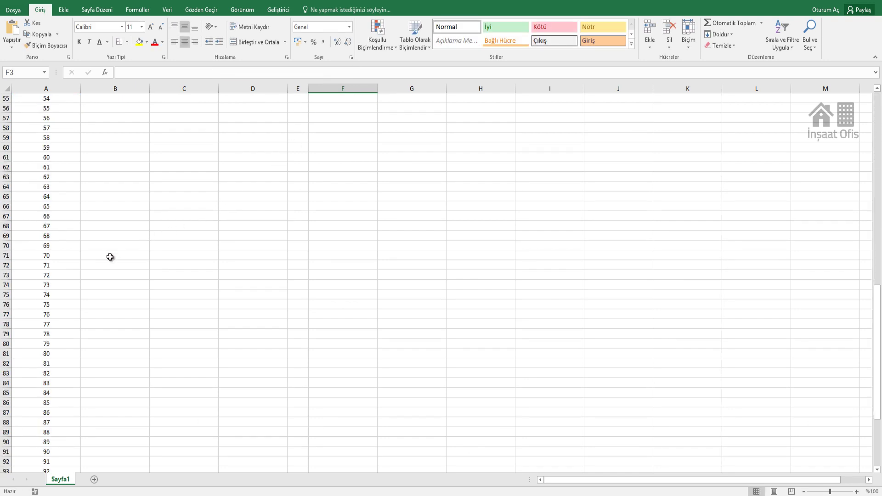
pyautogui.scroll(-8, 65, 262)
pyautogui.moveTo(65, 262); pyautogui.dragTo(63, 41)
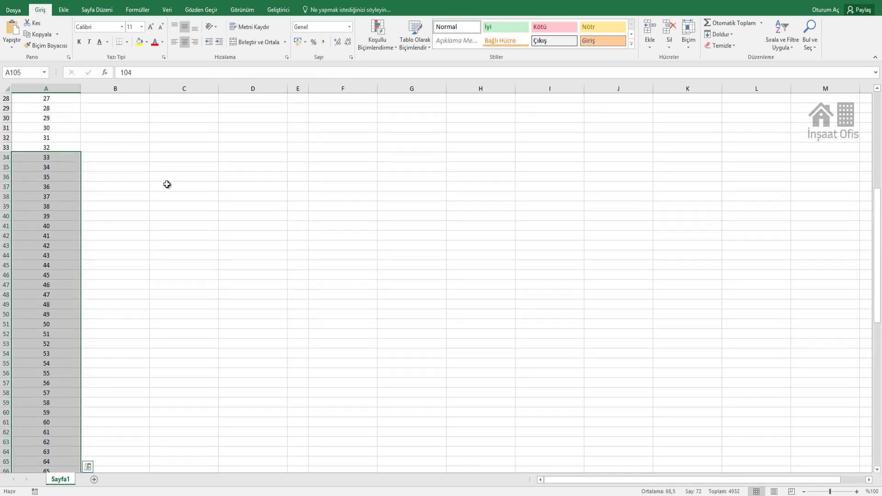
pyautogui.press('Delete')
# Step: Fill the F2 link formula down to F36
pyautogui.scroll(5, 189, 197)
pyautogui.scroll(6, 217, 211)
pyautogui.click(345, 107)
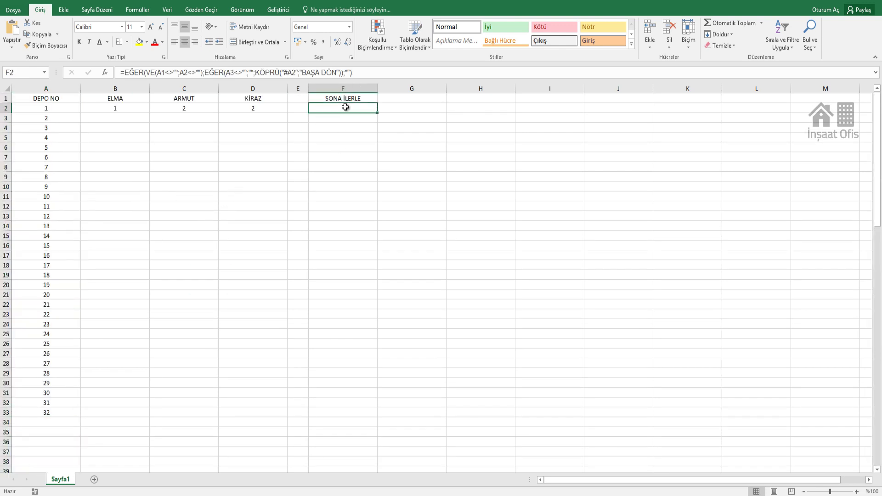
pyautogui.moveTo(379, 113); pyautogui.dragTo(380, 445)
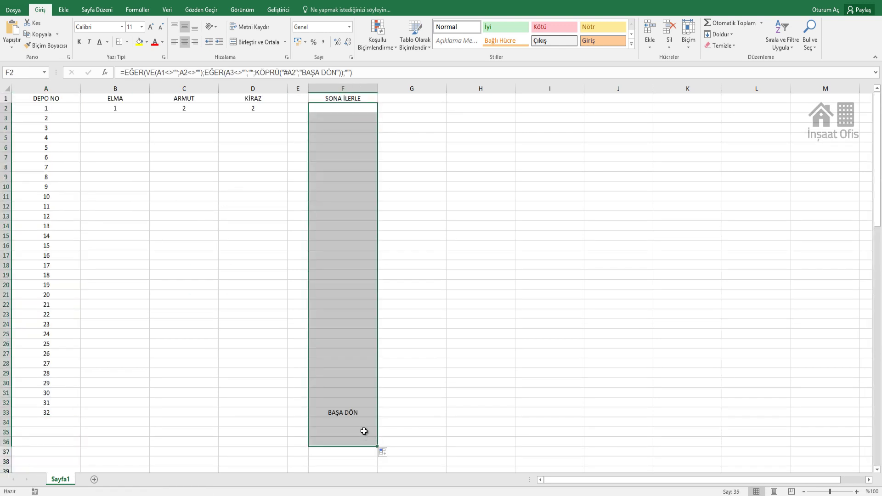
# Step: Rework F33's formula so BAŞA DÖN links to #A2 only when A32, A33 are filled and A34 empty
pyautogui.click(323, 395)
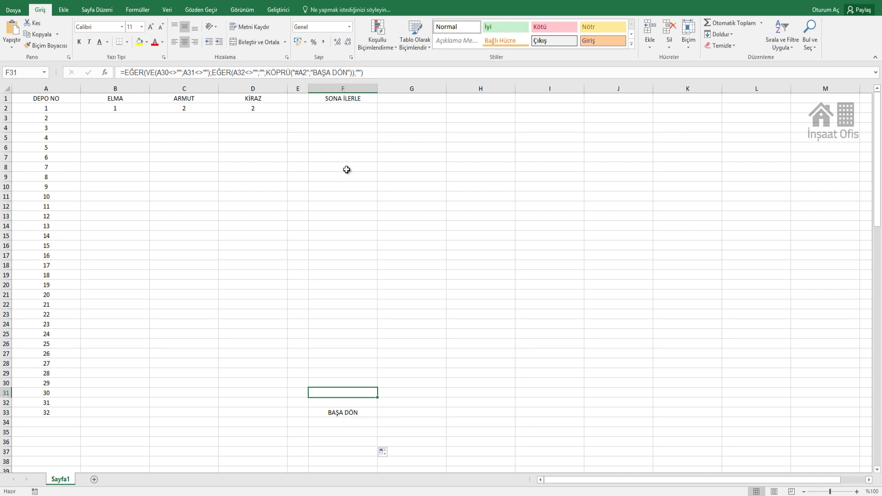
pyautogui.click(375, 414)
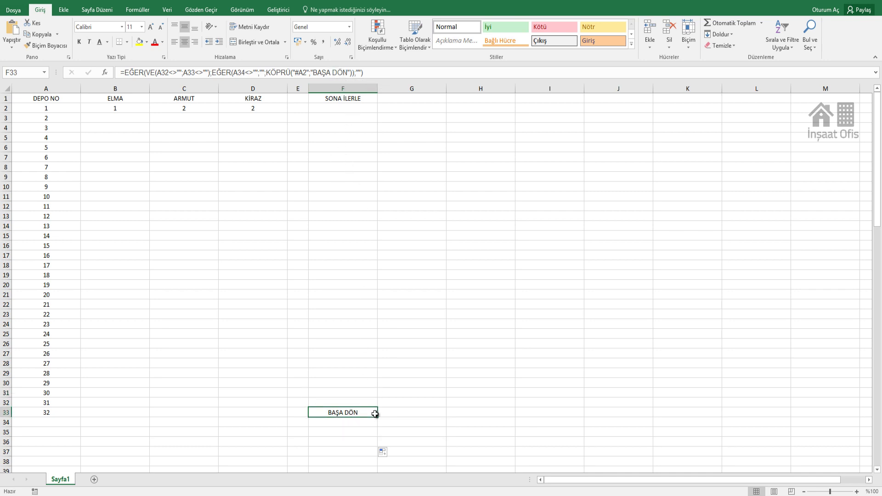
pyautogui.doubleClick(128, 73)
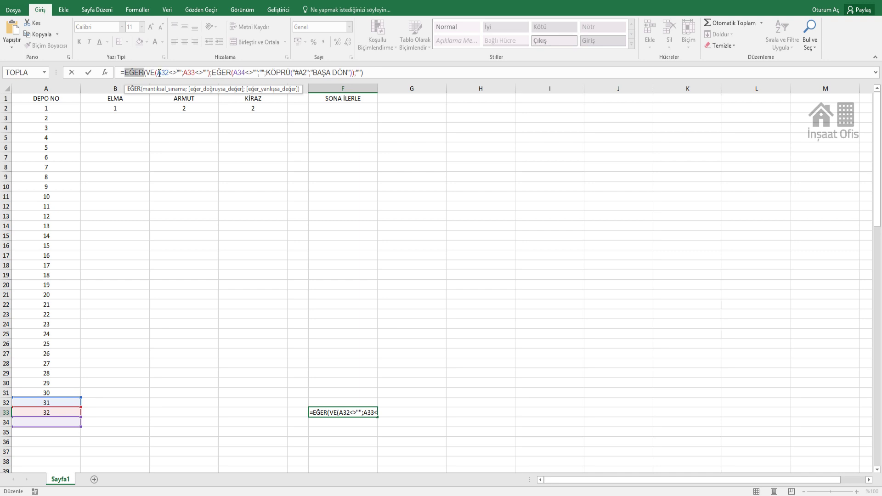
pyautogui.moveTo(158, 73); pyautogui.dragTo(204, 72)
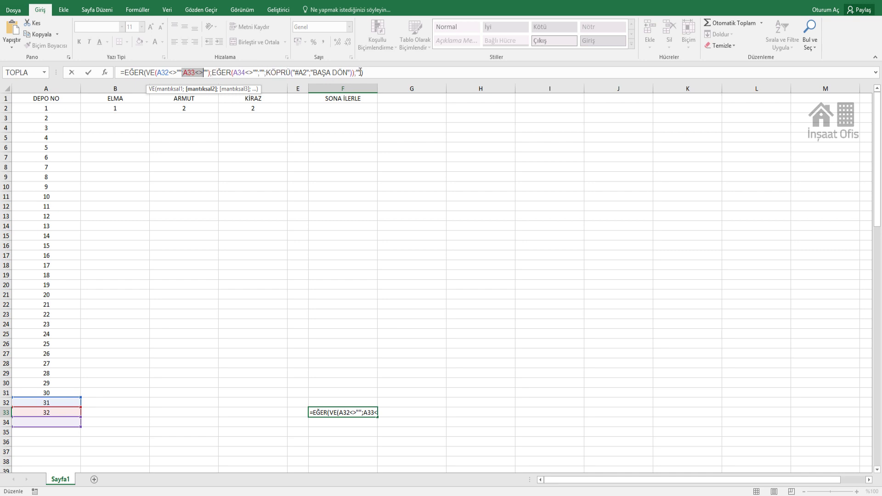
pyautogui.moveTo(212, 72); pyautogui.dragTo(355, 73)
pyautogui.doubleClick(360, 72)
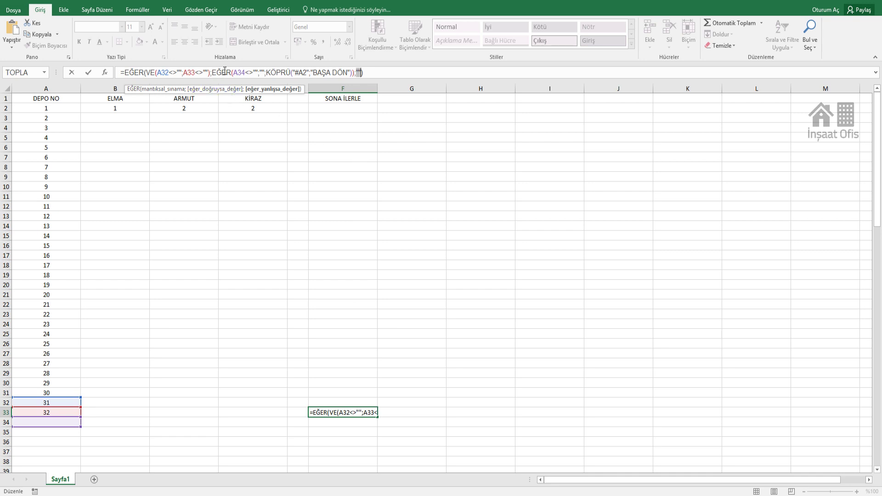
pyautogui.moveTo(210, 72); pyautogui.dragTo(243, 72)
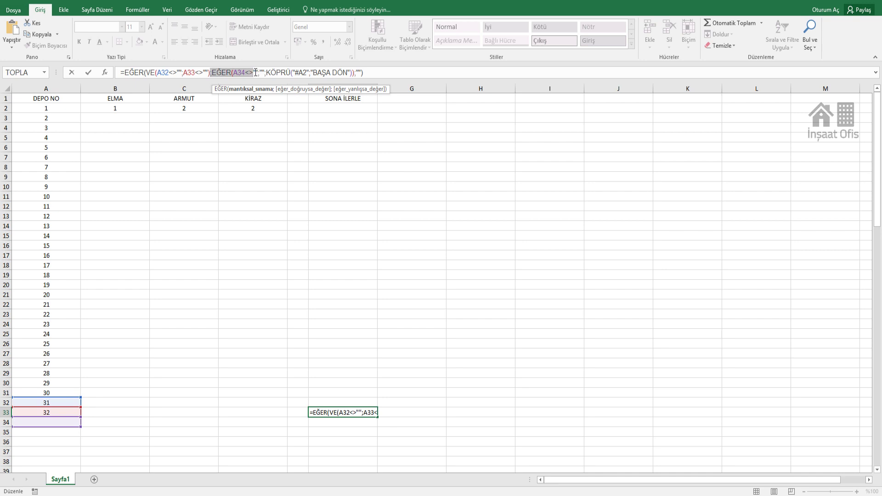
pyautogui.moveTo(214, 73); pyautogui.dragTo(258, 73)
pyautogui.moveTo(267, 74); pyautogui.dragTo(353, 73)
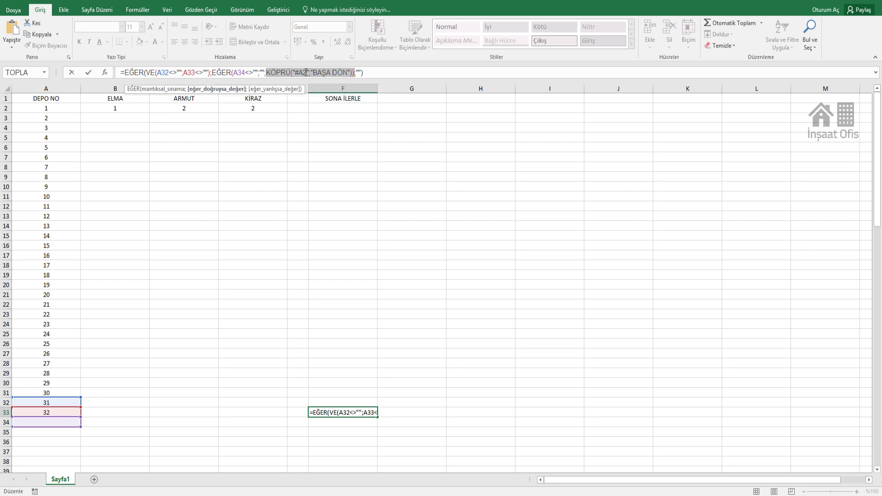
# Step: Confirm the F33 formula and copy it into F36
pyautogui.hotkey('ctrl', 'Return')
pyautogui.hotkey('ctrl', 'c')
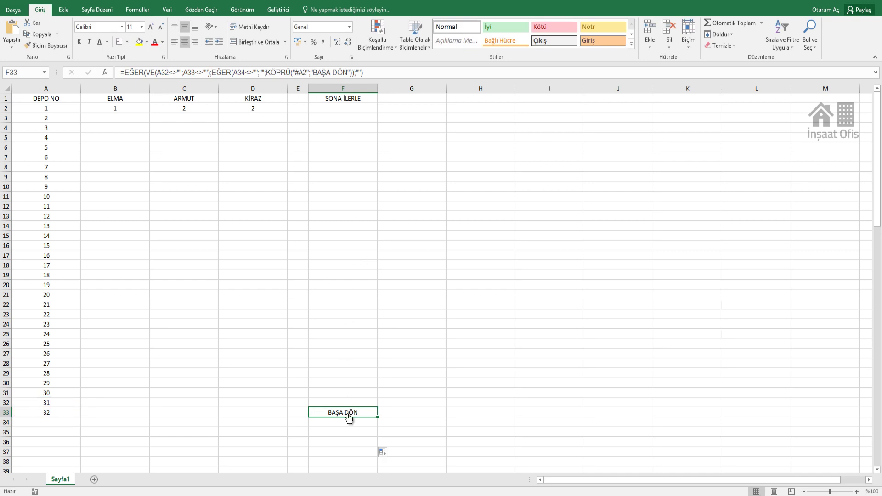
pyautogui.click(348, 443)
pyautogui.press('Return')
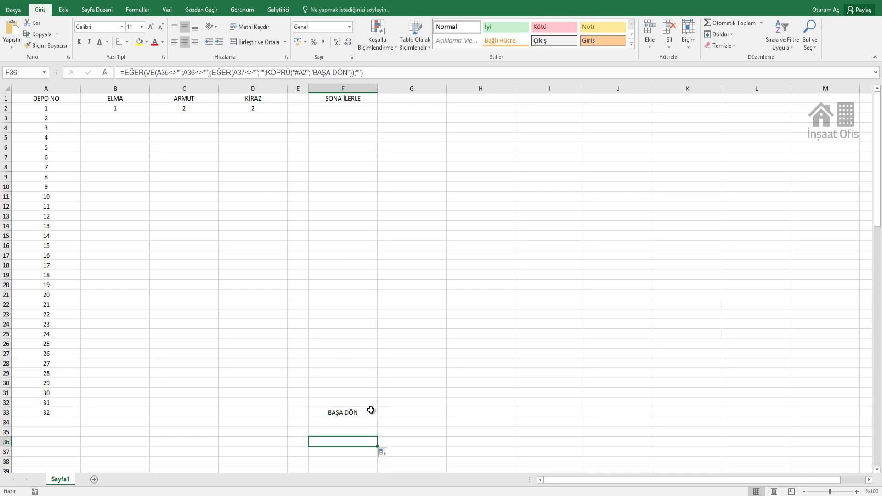
# Step: Check the link formulas in F2, F9, F13 and F14
pyautogui.click(352, 177)
pyautogui.click(363, 109)
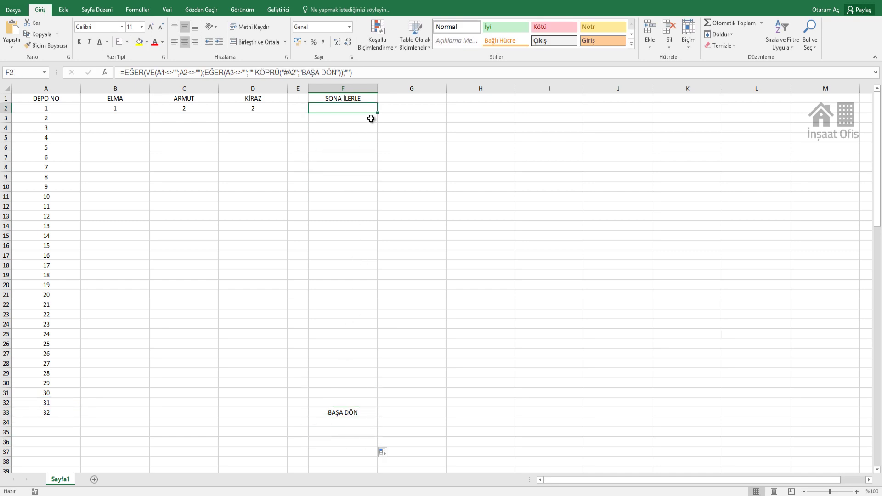
pyautogui.click(339, 226)
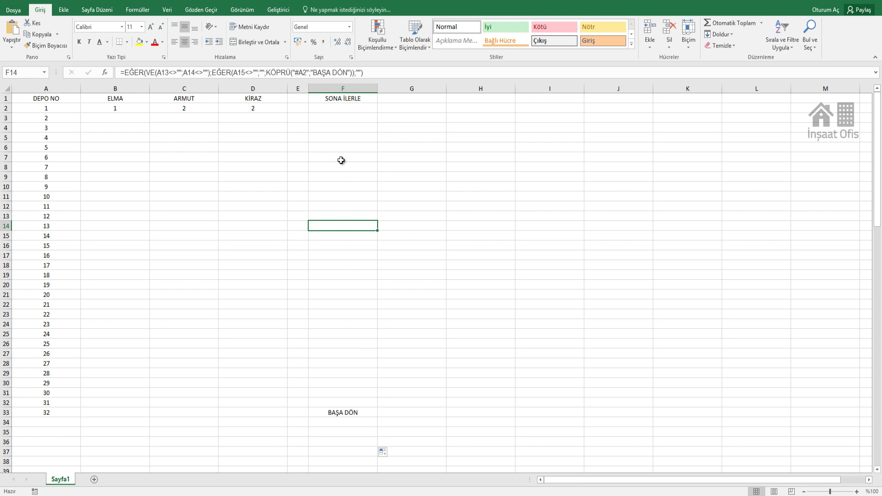
pyautogui.click(343, 137)
pyautogui.click(345, 217)
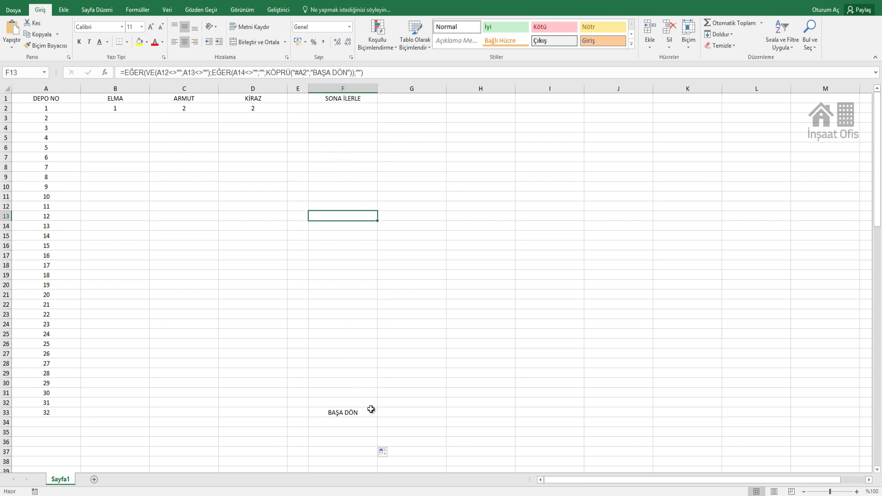
pyautogui.click(370, 412)
# Step: Fill the F33 BAŞA DÖN formula down column F to row 54
pyautogui.click(60, 422)
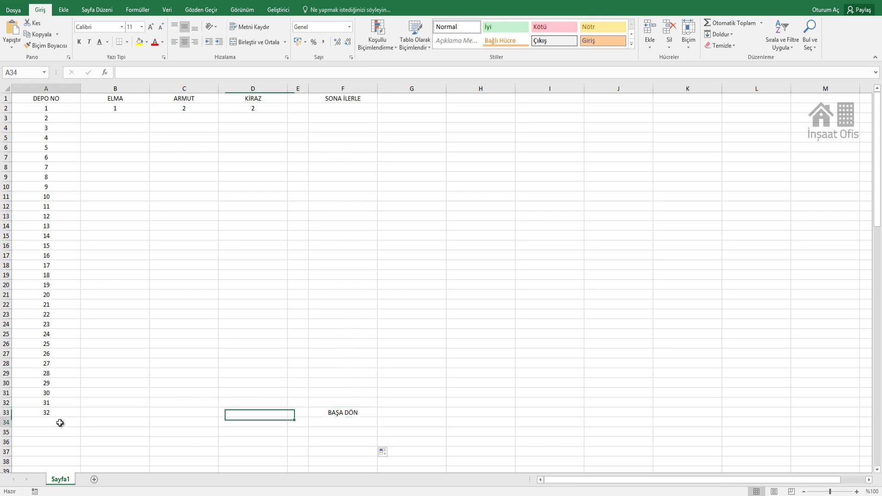
pyautogui.click(367, 413)
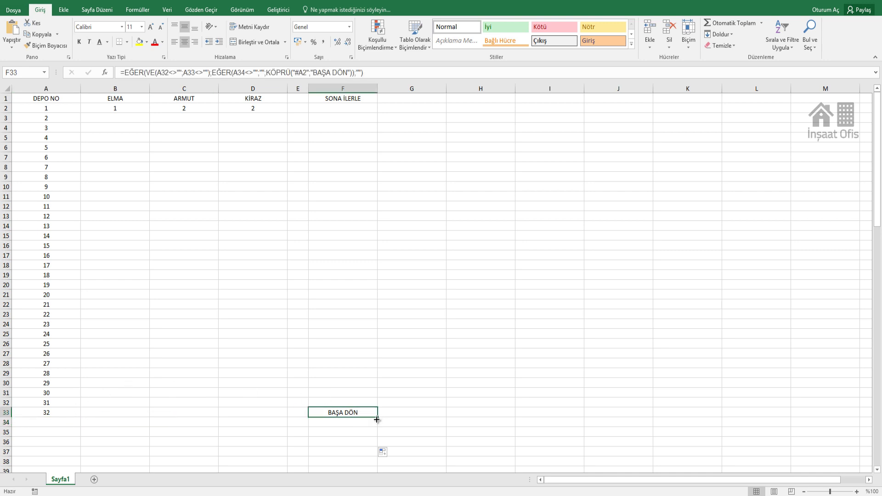
pyautogui.moveTo(377, 419); pyautogui.dragTo(384, 460)
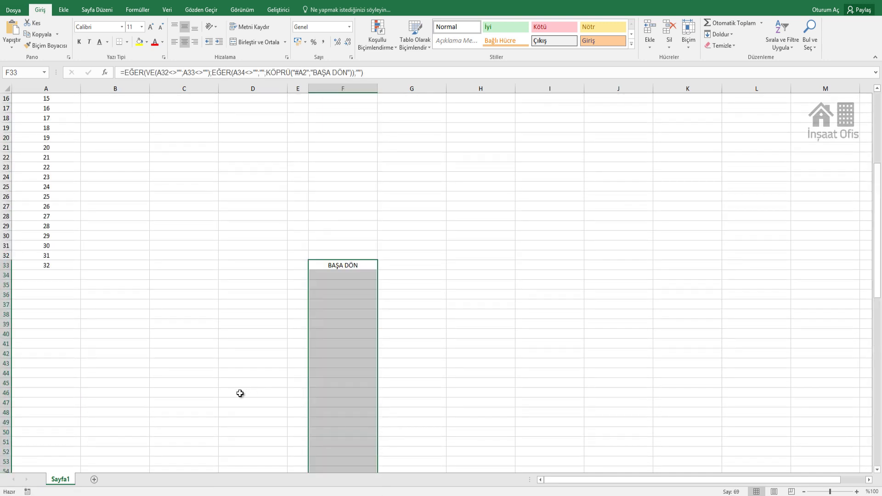
pyautogui.scroll(5, 240, 393)
pyautogui.click(138, 412)
# Step: Enter depot numbers 33, 34 and 35 in A34:A36
pyautogui.click(53, 422)
pyautogui.write('33')
pyautogui.press('Tab')
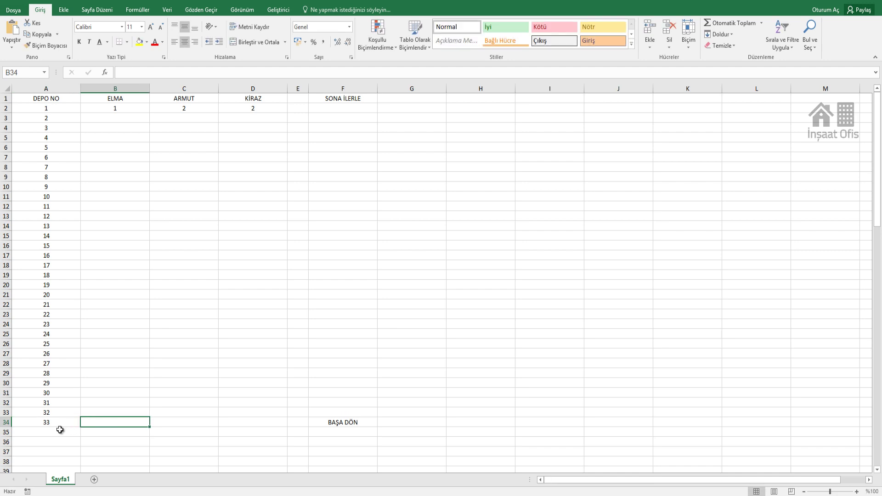
pyautogui.click(59, 429)
pyautogui.write('34')
pyautogui.press('Return')
pyautogui.write('35')
pyautogui.press('Return')
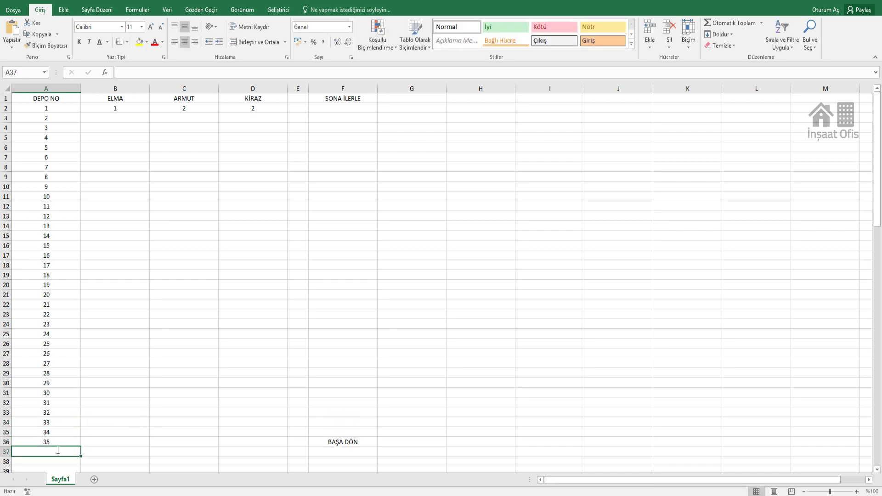
# Step: Clear A15:A37 so the depot numbers end at 13
pyautogui.moveTo(60, 450); pyautogui.dragTo(63, 252)
pyautogui.press('Delete')
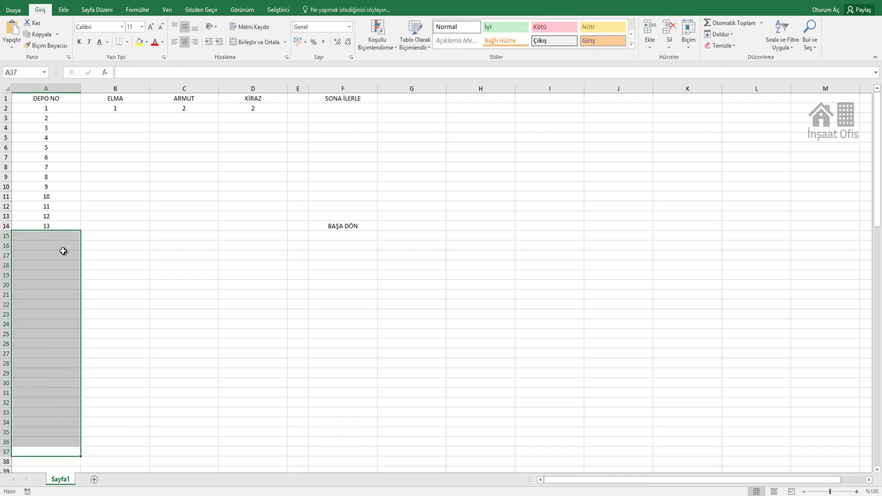
pyautogui.click(59, 355)
# Step: Make the SONA İLERLE and BAŞA DÖN labels in F1 and F14 bold and larger
pyautogui.click(371, 97)
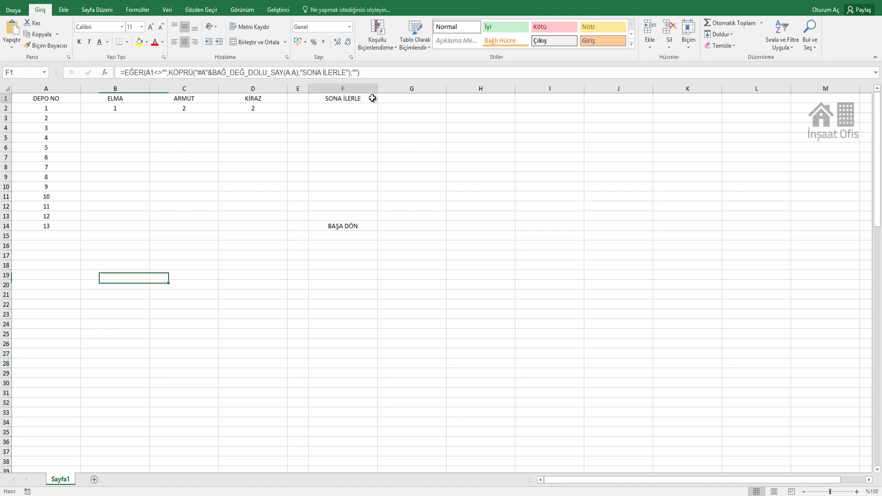
pyautogui.click(79, 42)
pyautogui.click(151, 27)
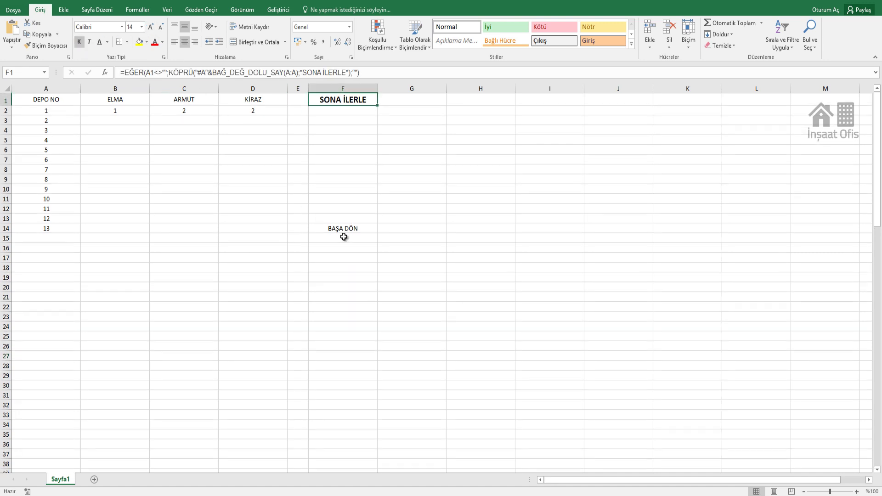
pyautogui.click(344, 233)
pyautogui.click(79, 42)
pyautogui.click(152, 28)
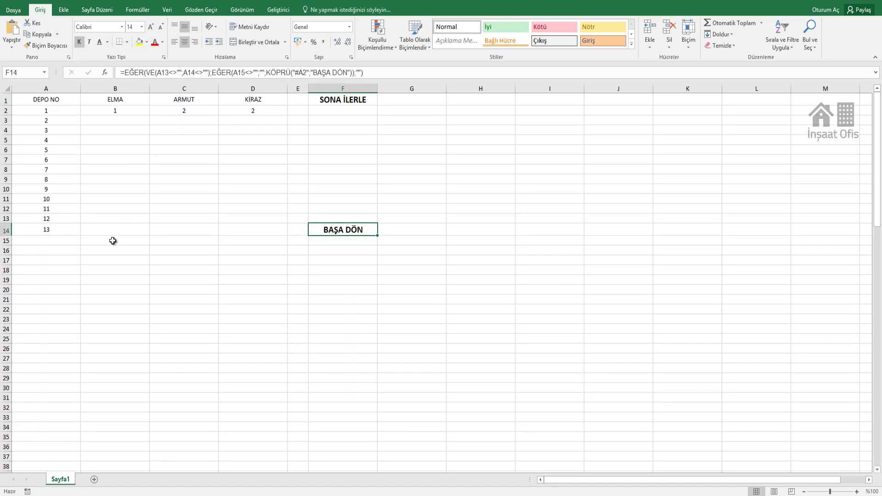
pyautogui.click(108, 241)
# Step: Add depot number 14 in A15
pyautogui.click(59, 243)
pyautogui.write('14')
pyautogui.click(76, 257)
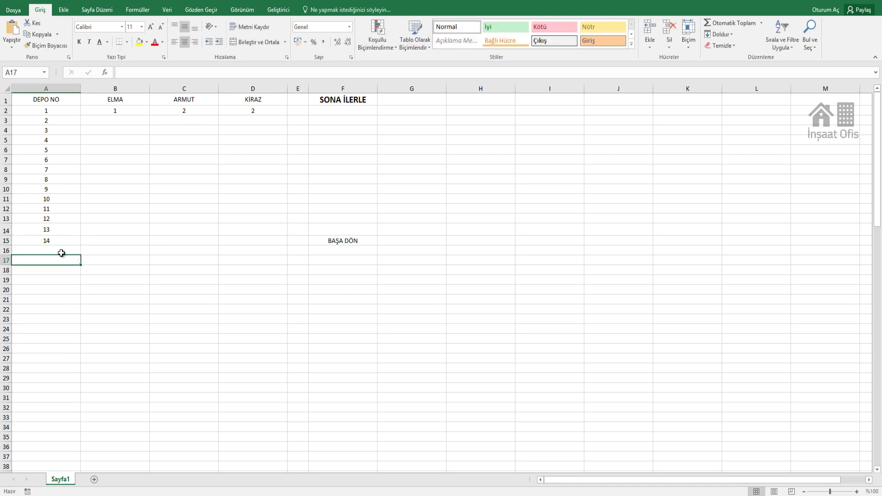
# Step: Raise column F's font size to 18
pyautogui.click(373, 87)
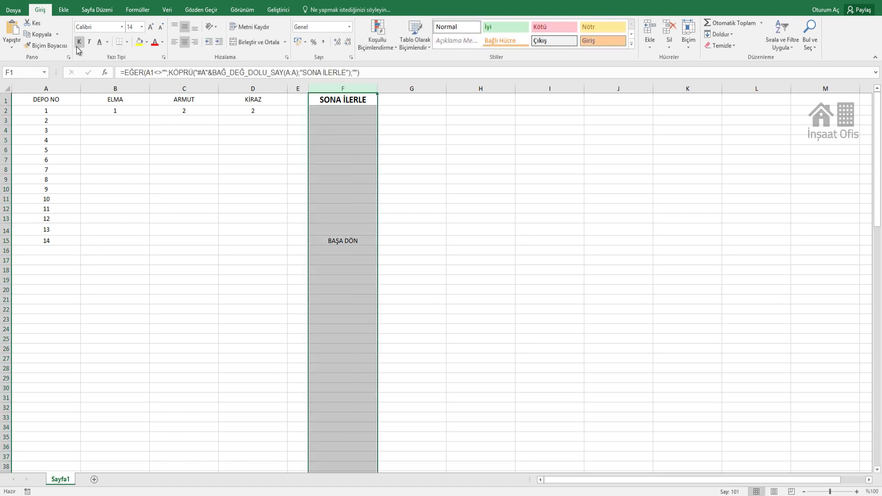
pyautogui.click(152, 29)
pyautogui.click(152, 29)
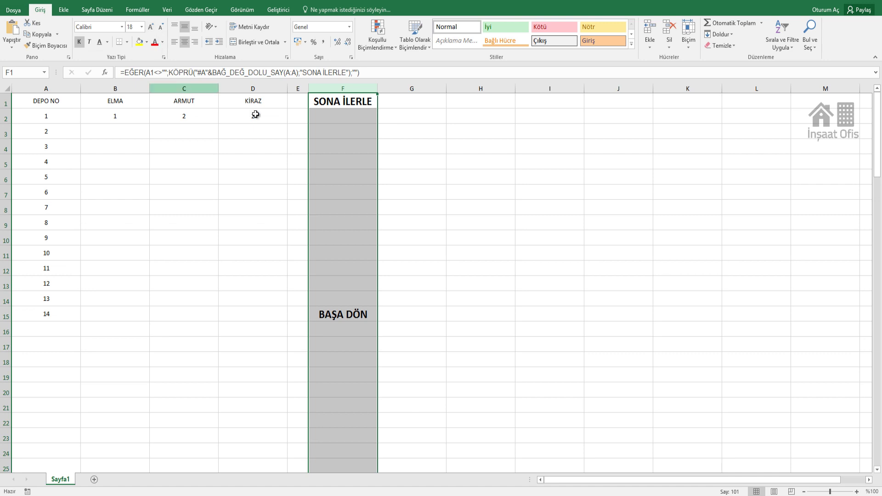
pyautogui.click(223, 207)
pyautogui.click(53, 320)
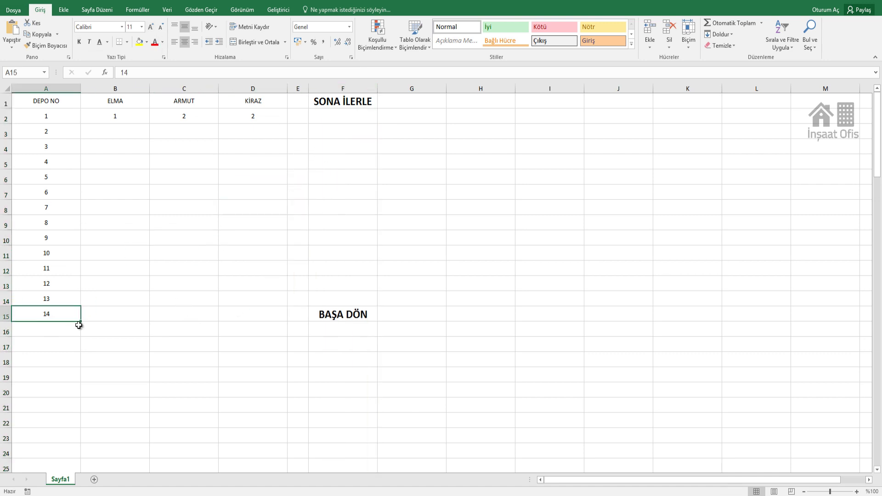
# Step: Extend the depot numbers with 15, 16 and 17 in A16:A18, pushing BAŞA DÖN to row 18
pyautogui.moveTo(80, 322); pyautogui.dragTo(82, 357)
pyautogui.click(74, 361)
pyautogui.click(55, 330)
pyautogui.write('5')
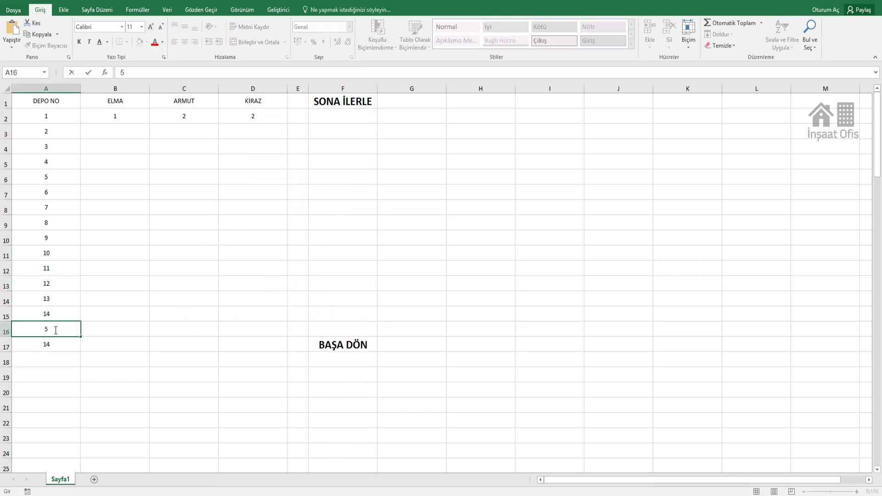
pyautogui.write('15')
pyautogui.click(57, 345)
pyautogui.write('16')
pyautogui.click(60, 360)
pyautogui.write('17')
pyautogui.press('Return')
pyautogui.press('Return')
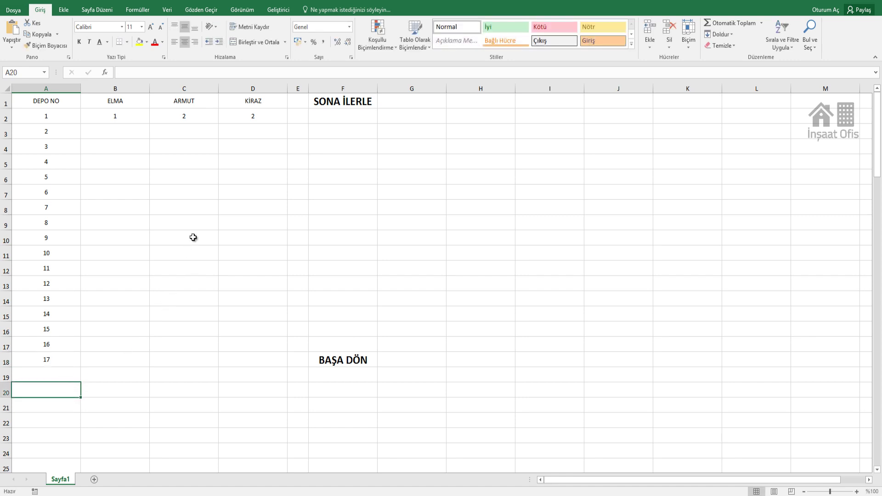
pyautogui.click(115, 113)
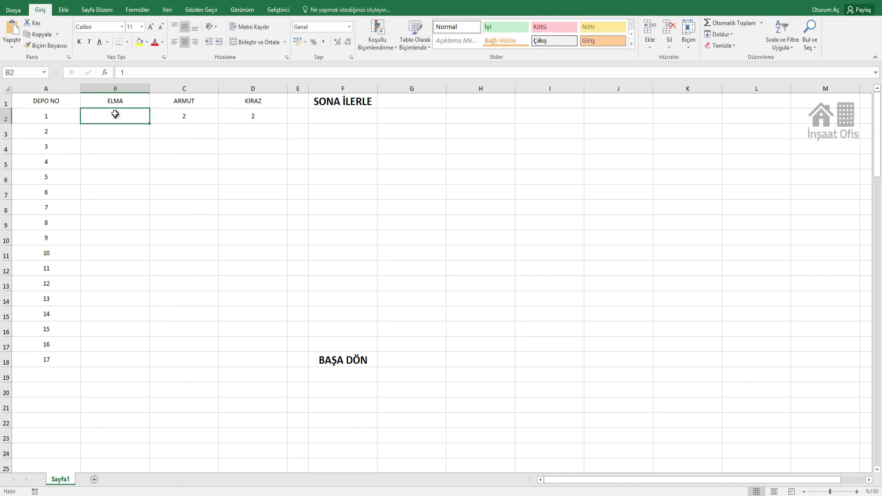
pyautogui.click(402, 356)
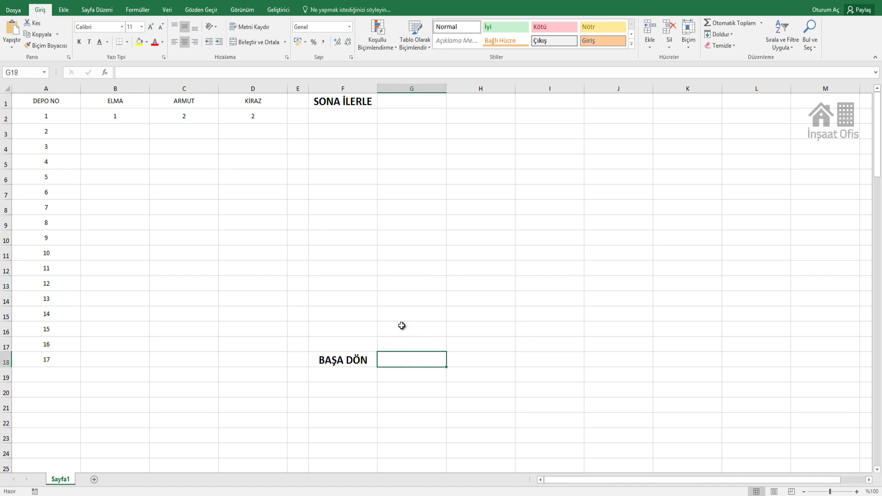
# Step: Enter the headers TOPLAM ELMA in G1 and TOPLAM ARMUT in H1
pyautogui.click(415, 104)
pyautogui.write('E')
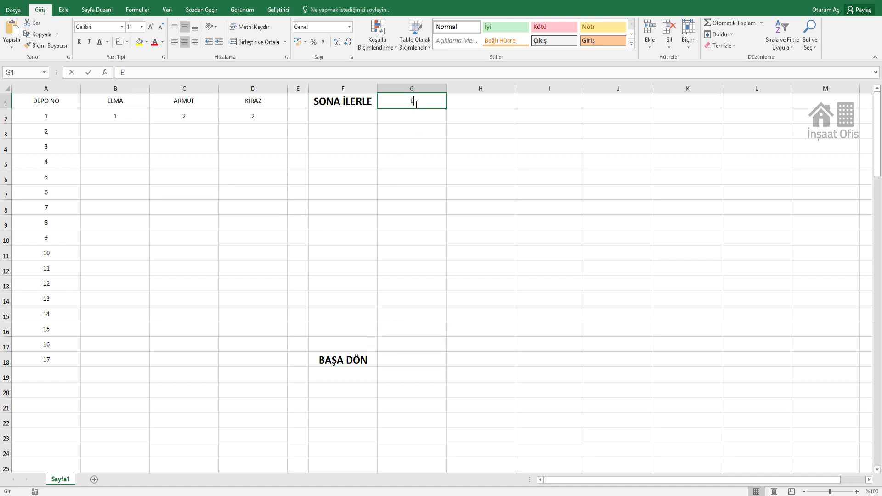
pyautogui.write('LMA')
pyautogui.press('BackSpace')
pyautogui.press('BackSpace')
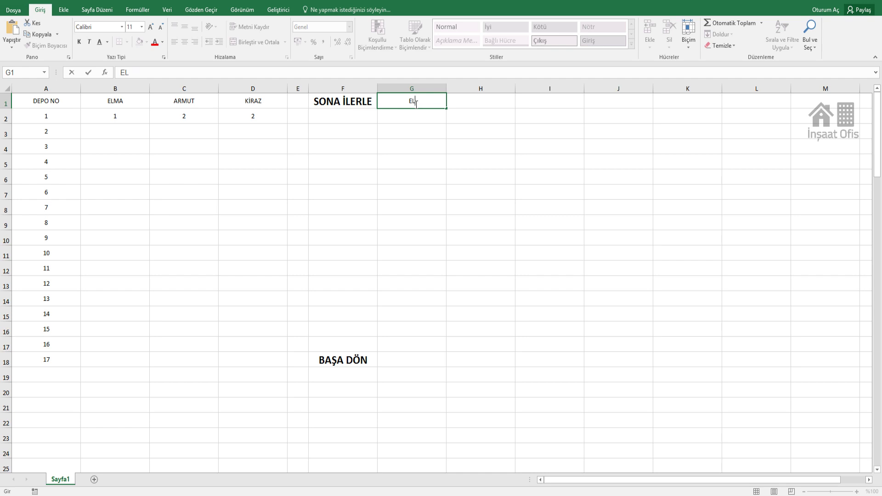
pyautogui.write('LAM ELM')
pyautogui.write('A')
pyautogui.press('Tab')
pyautogui.write('TOPLAM')
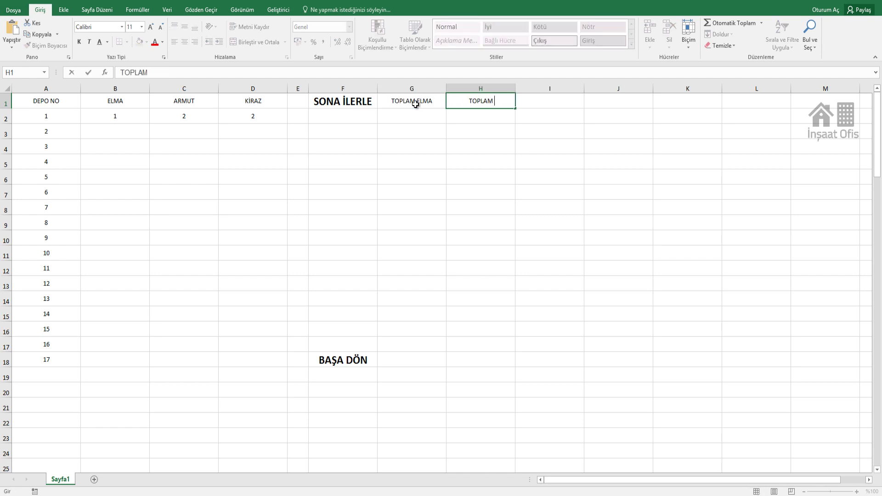
pyautogui.write(' ARMUT')
pyautogui.press('Return')
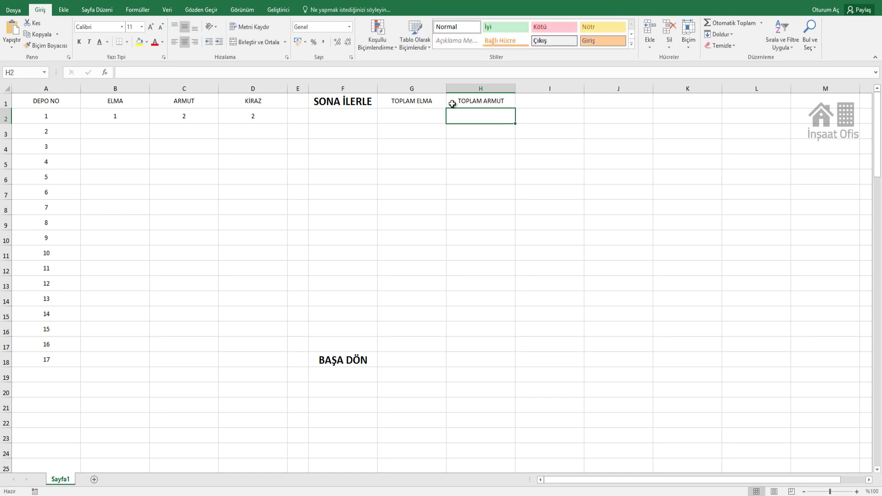
# Step: Add the header TOPLAM KİRAZ in I1
pyautogui.click(526, 103)
pyautogui.write('TOPLAM')
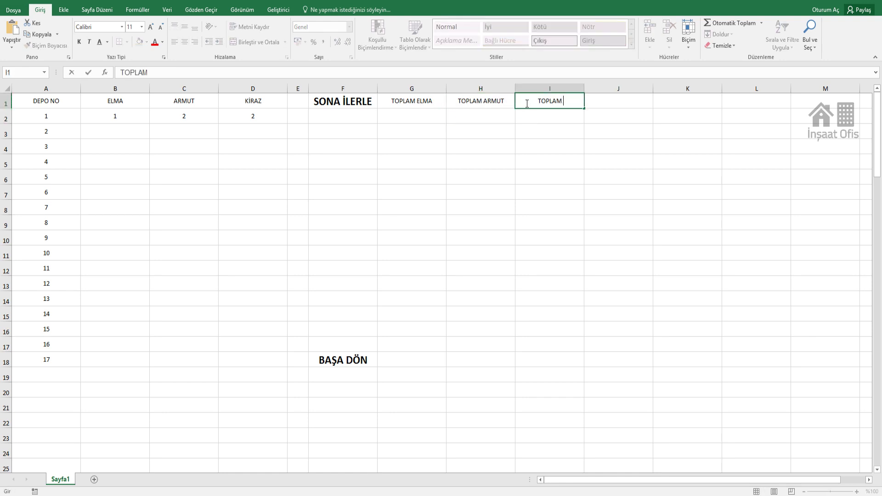
pyautogui.write(' KİRAZ')
pyautogui.press('Return')
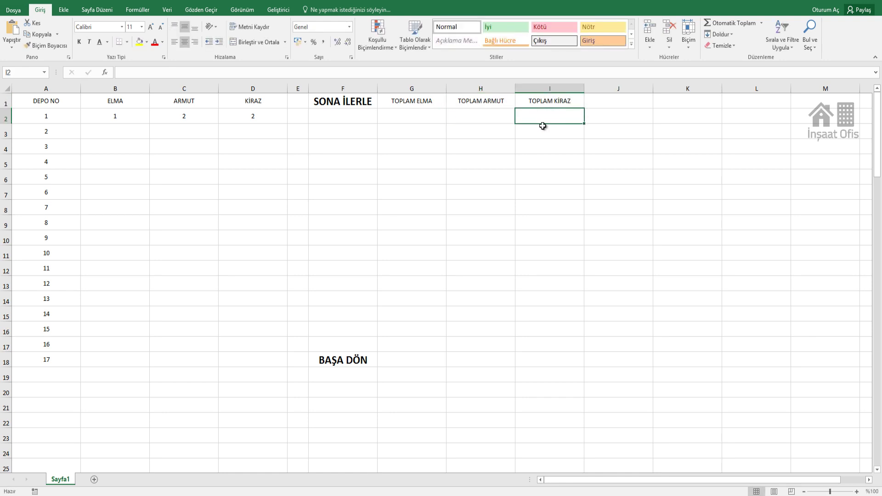
pyautogui.click(403, 178)
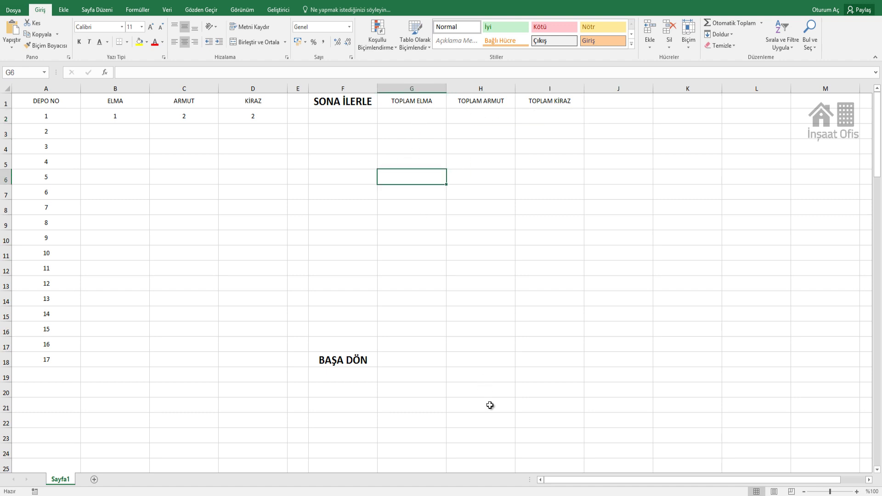
# Step: Copy F2's BAŞA DÖN link formula and paste it into G2
pyautogui.click(372, 367)
pyautogui.click(340, 116)
pyautogui.moveTo(352, 73); pyautogui.dragTo(121, 73)
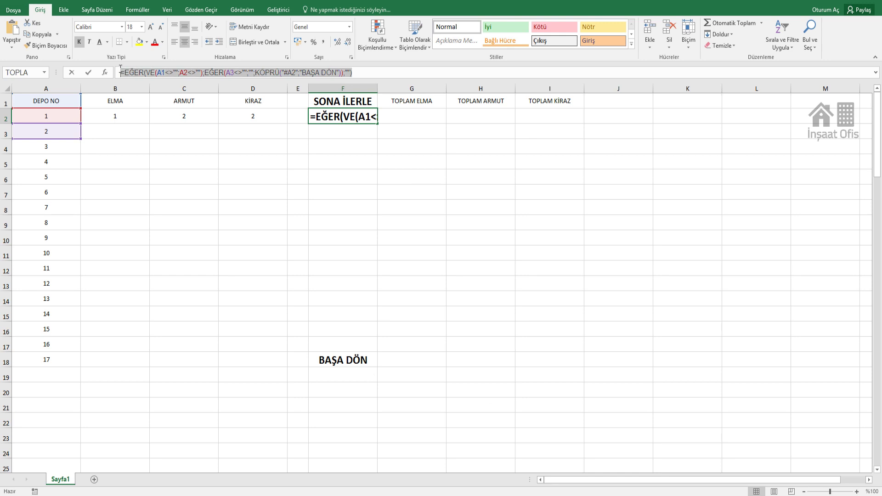
pyautogui.click(421, 118)
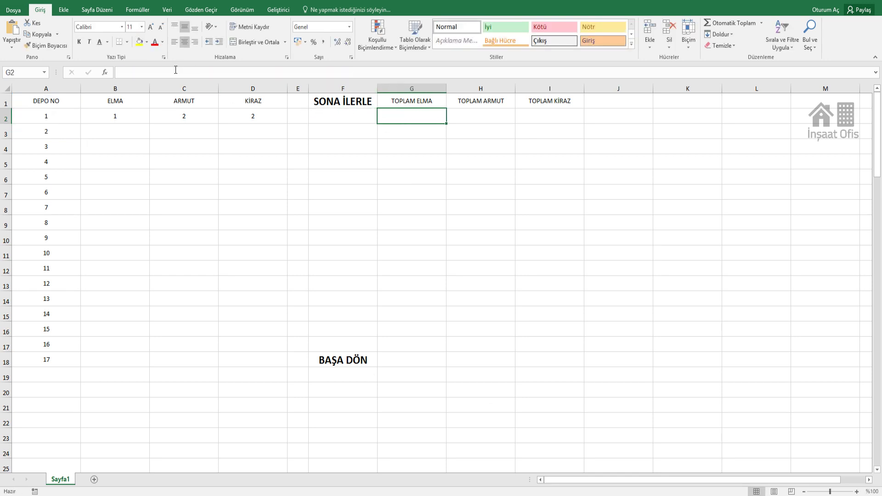
pyautogui.click(176, 71)
pyautogui.write('=EĞER(VE(A1<>"";A2<>"");EĞER(A3<>"";"";KÖPRÜ("#A2";"BAŞA DÖN"));"")')
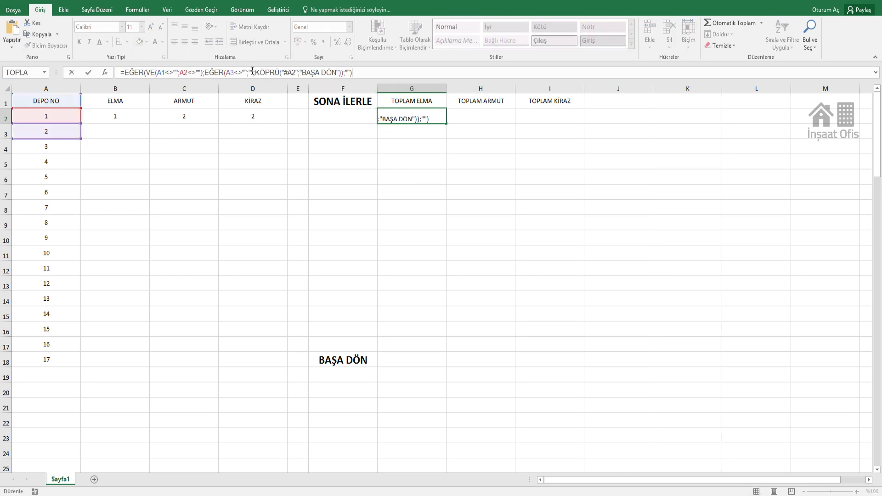
# Step: Replace the link part with TOPLA(B:B) and fill G2's formula down to G21
pyautogui.moveTo(261, 72); pyautogui.dragTo(344, 74)
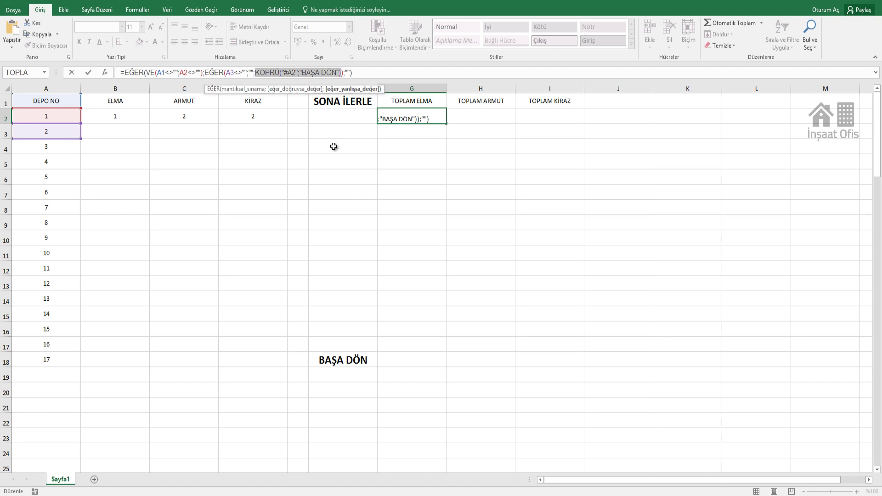
pyautogui.write('TOPLA(')
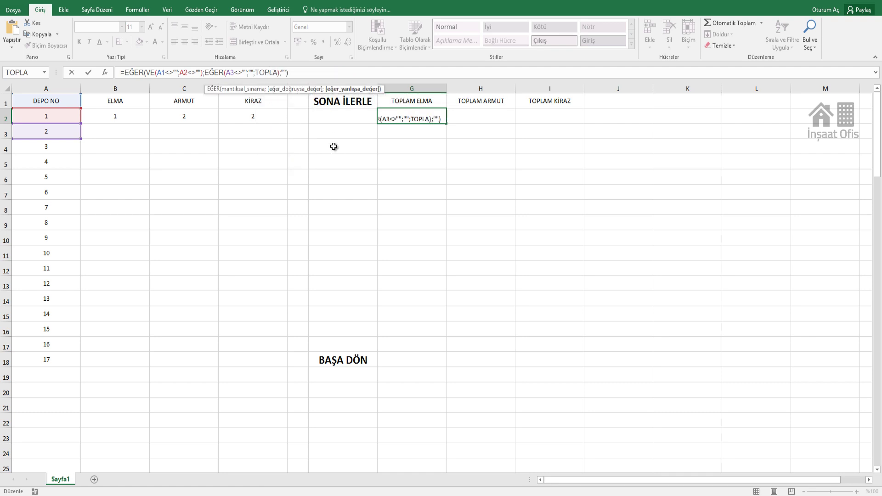
pyautogui.write(')')
pyautogui.press('Left')
pyautogui.write('B:')
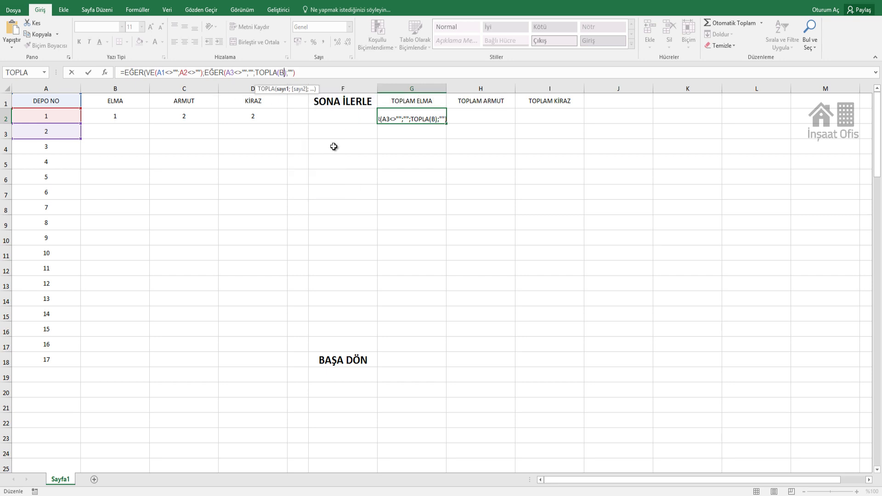
pyautogui.write('B)')
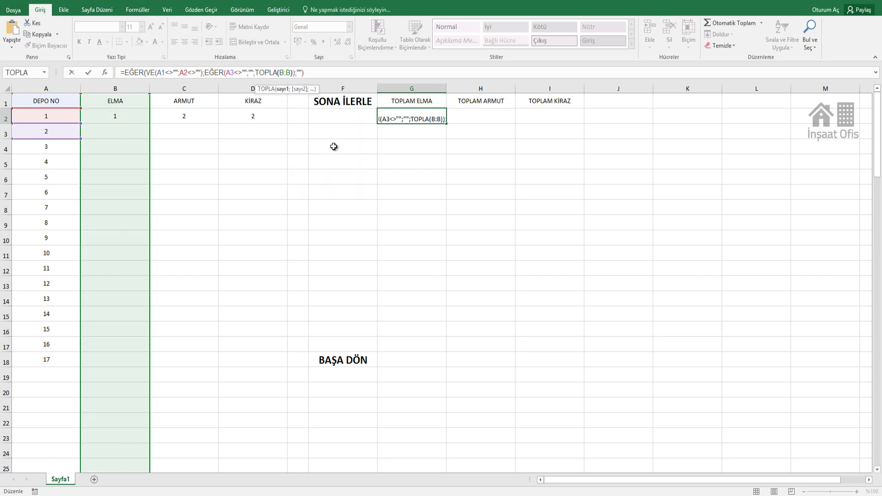
pyautogui.press('Return')
pyautogui.click(413, 118)
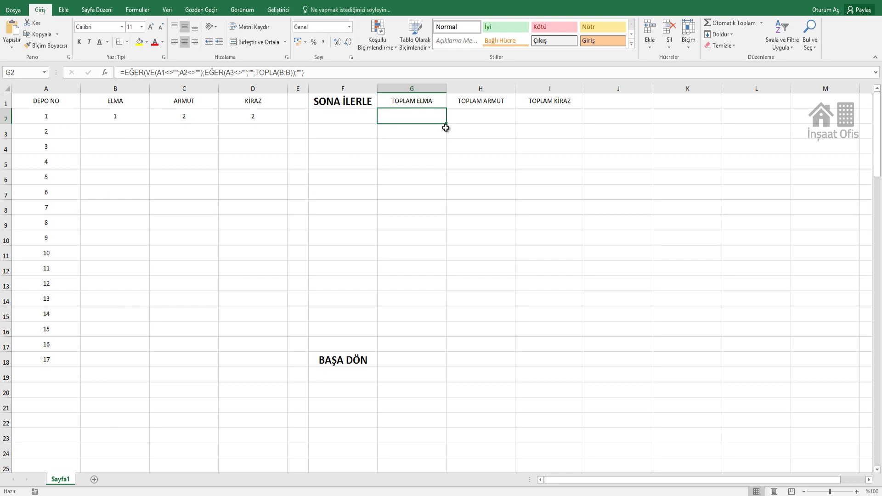
pyautogui.moveTo(447, 124); pyautogui.dragTo(456, 406)
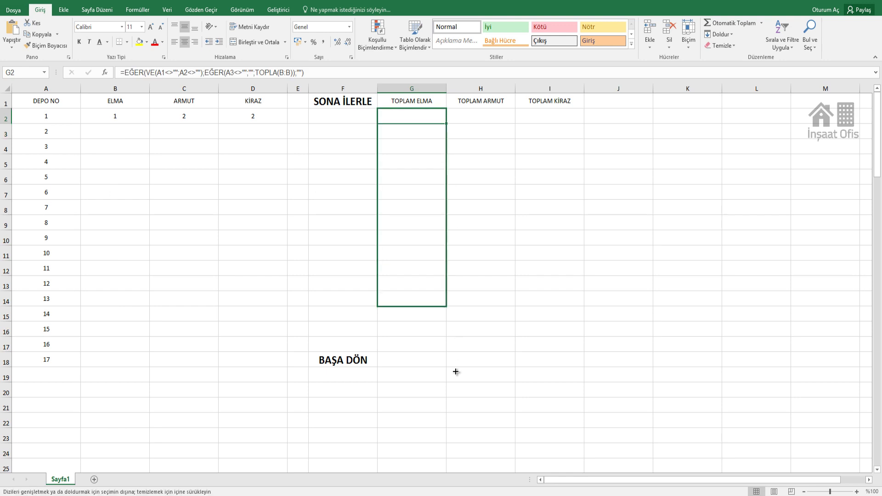
pyautogui.click(420, 362)
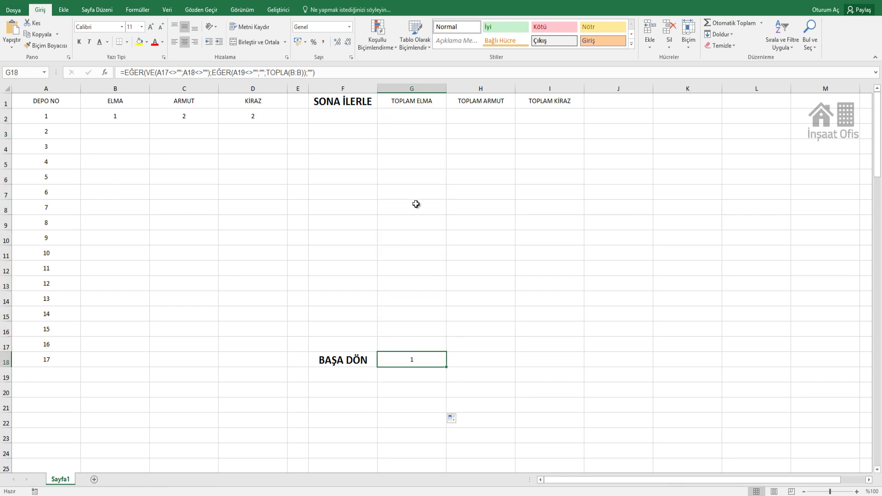
# Step: Enter ELMA quantities 1, 3 and 4 for depots 2–4, bringing the ELMA total to 9
pyautogui.click(126, 131)
pyautogui.write('1')
pyautogui.click(134, 169)
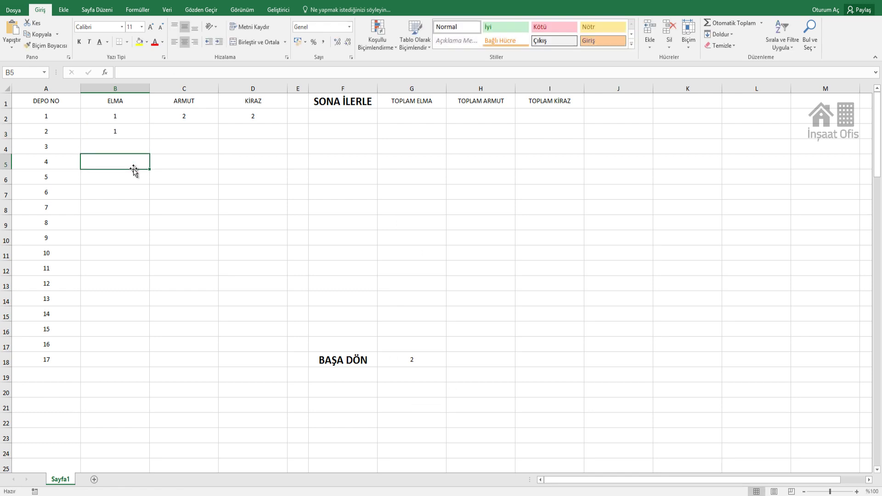
pyautogui.click(123, 147)
pyautogui.write('3')
pyautogui.click(127, 174)
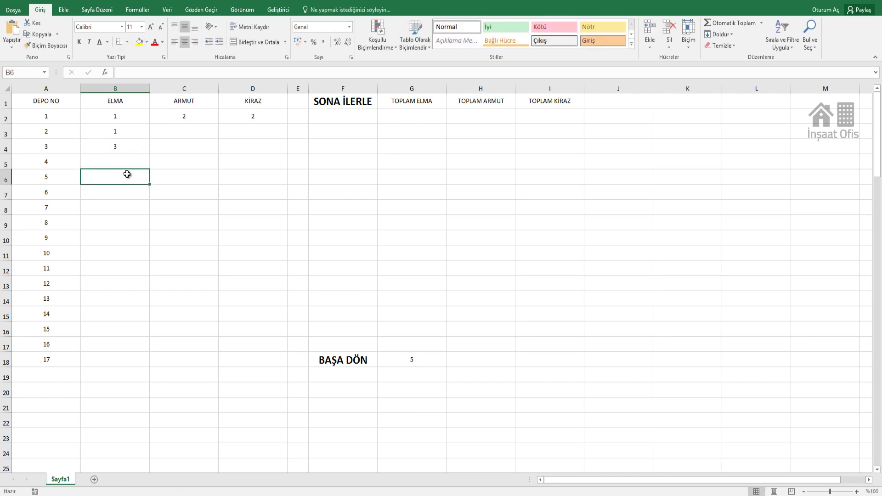
pyautogui.click(126, 164)
pyautogui.write('4')
pyautogui.click(127, 177)
pyautogui.click(428, 363)
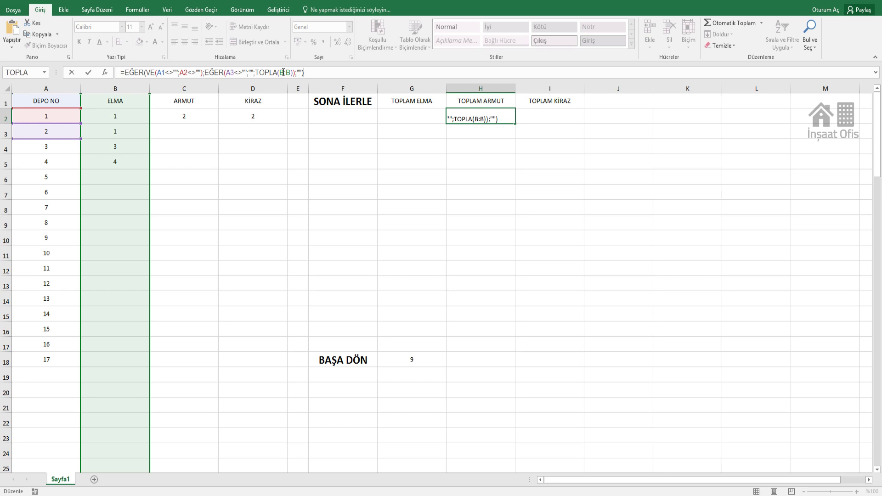
# Step: Create TOPLA(C:C) and TOPLA(D:D) total formulas in H2 and I2 and fill them down
pyautogui.write('C:C')
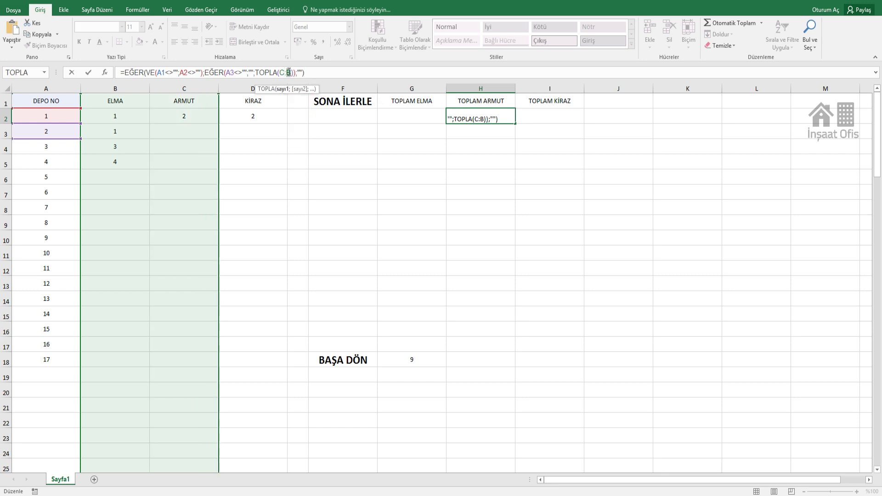
pyautogui.press('Tab')
pyautogui.click(283, 73)
pyautogui.write('=EĞER(VE(A1<>"";A2<>"");EĞER(A3<>"";"";TOPLA(B:B));"")')
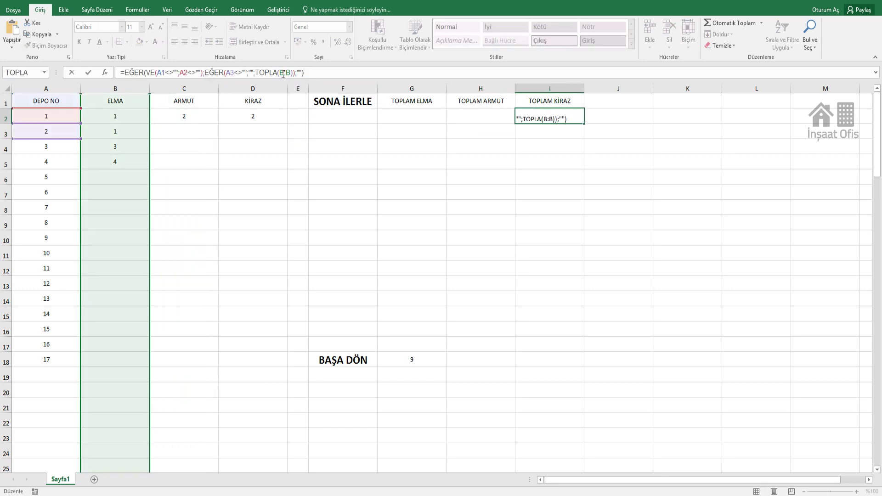
pyautogui.press('Return')
pyautogui.moveTo(481, 116)
pyautogui.mouseDown()
pyautogui.moveTo(550, 116)
pyautogui.moveTo(597, 406)
pyautogui.moveTo(512, 363)
pyautogui.mouseUp()
pyautogui.moveTo(412, 360)
pyautogui.mouseDown()
pyautogui.moveTo(550, 360)
pyautogui.moveTo(584, 473)
pyautogui.moveTo(473, 301)
pyautogui.mouseUp()
pyautogui.scroll(12, 473, 301)
pyautogui.click(379, 252)
# Step: Add depot numbers 18 and 19 and ARMUT quantities 1 and 5
pyautogui.click(52, 374)
pyautogui.write('18')
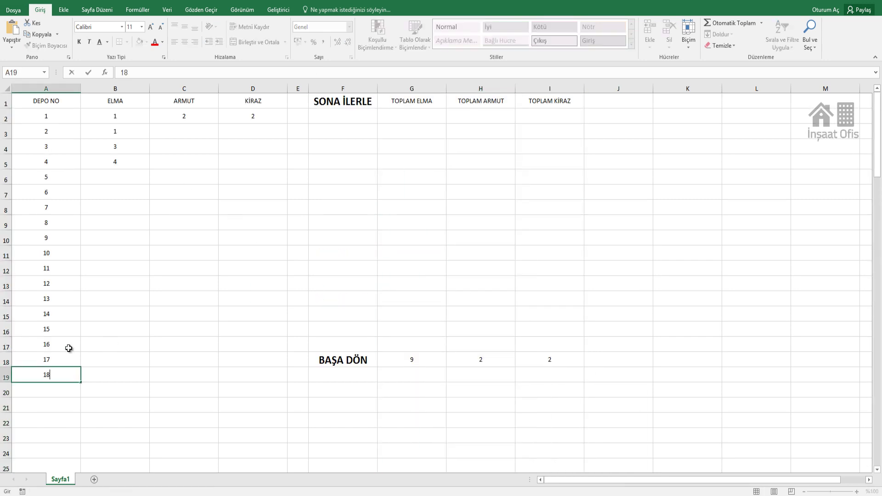
pyautogui.press('Return')
pyautogui.write('19')
pyautogui.click(191, 134)
pyautogui.write('1')
pyautogui.press('Return')
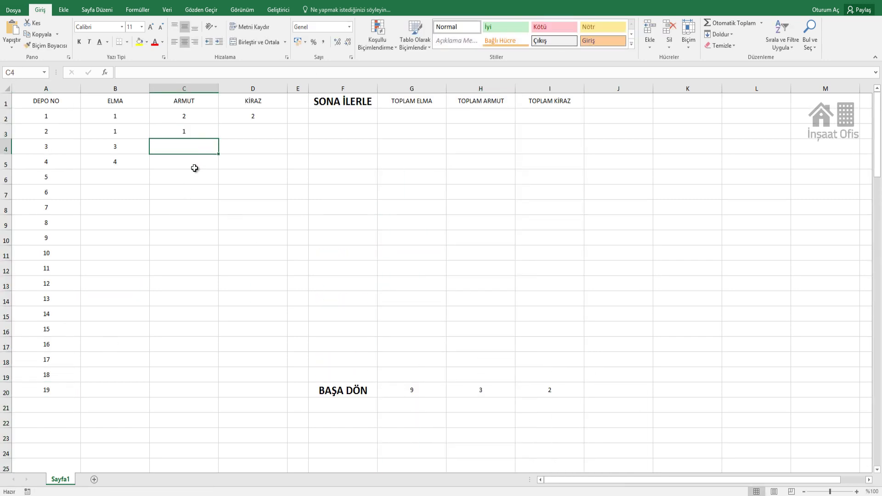
pyautogui.write('5')
pyautogui.press('Return')
# Step: Enter KİRAZ quantities 3, 10, 10 and 10
pyautogui.click(253, 131)
pyautogui.write('3')
pyautogui.press('Return')
pyautogui.write('10')
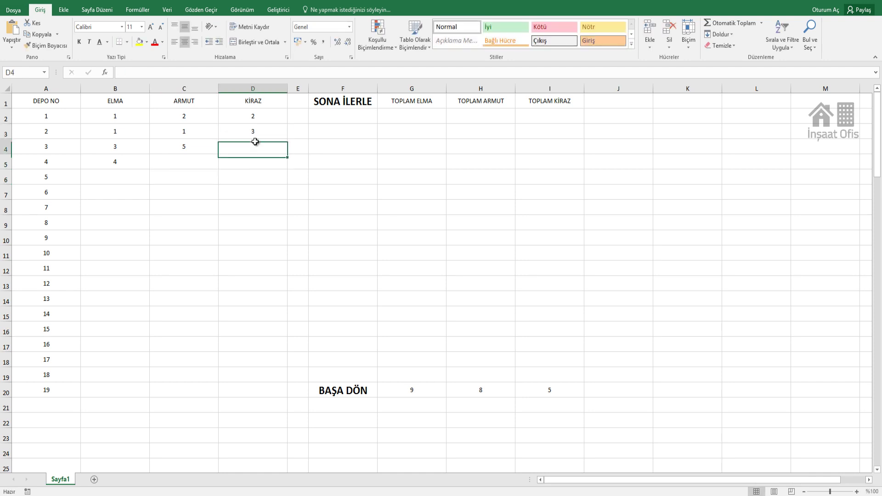
pyautogui.press('Return')
pyautogui.write('10')
pyautogui.press('Return')
pyautogui.write('10')
pyautogui.press('Return')
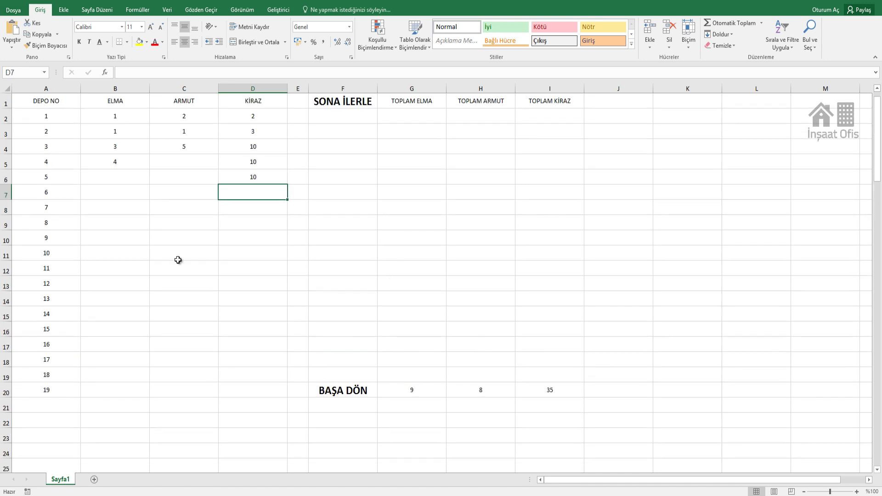
# Step: Extend the rows 4–5 quantity pattern down the table to row 29
pyautogui.moveTo(59, 149)
pyautogui.mouseDown()
pyautogui.moveTo(244, 163)
pyautogui.moveTo(252, 293)
pyautogui.mouseUp()
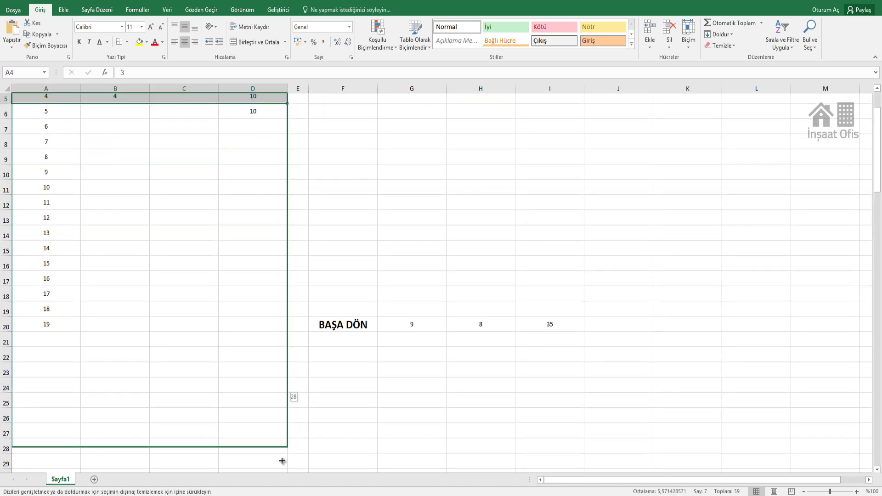
pyautogui.scroll(2, 252, 294)
pyautogui.click(246, 312)
pyautogui.scroll(-3, 197, 264)
pyautogui.scroll(-1, 136, 337)
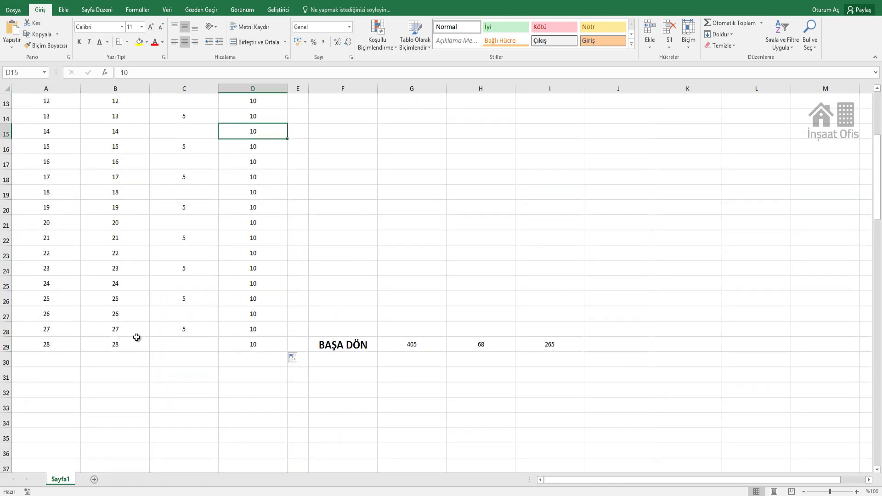
pyautogui.scroll(3, 157, 294)
pyautogui.scroll(-4, 49, 312)
# Step: Add depot numbers 29, 30 and 31, then follow BAŞA DÖN back to the top
pyautogui.click(49, 312)
pyautogui.write('29')
pyautogui.press('Return')
pyautogui.write('30')
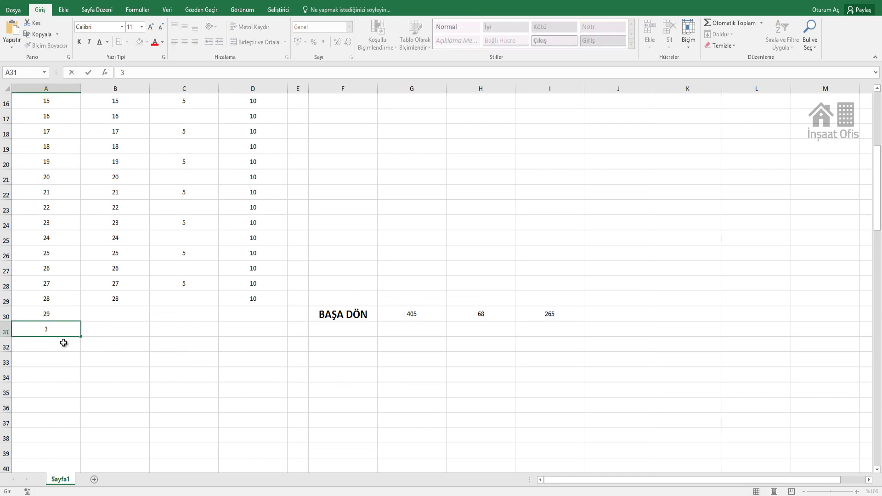
pyautogui.press('Return')
pyautogui.write('31')
pyautogui.press('Return')
pyautogui.click(547, 345)
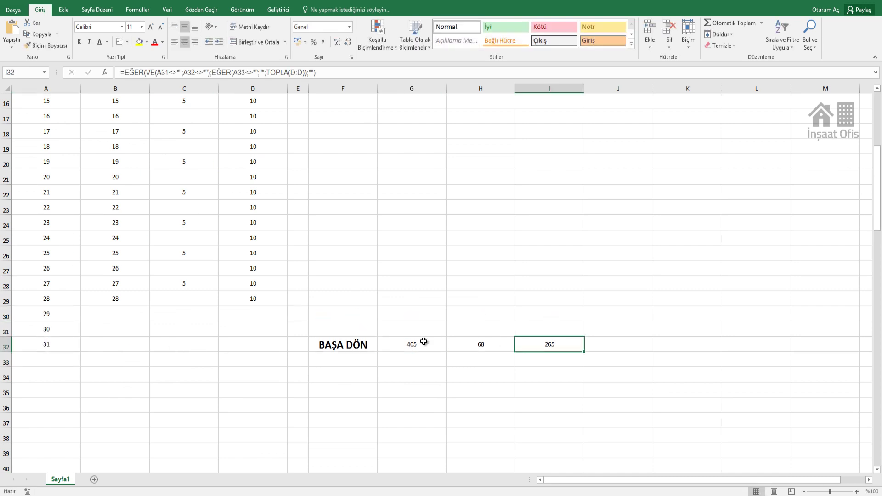
pyautogui.click(348, 346)
pyautogui.scroll(1, 355, 189)
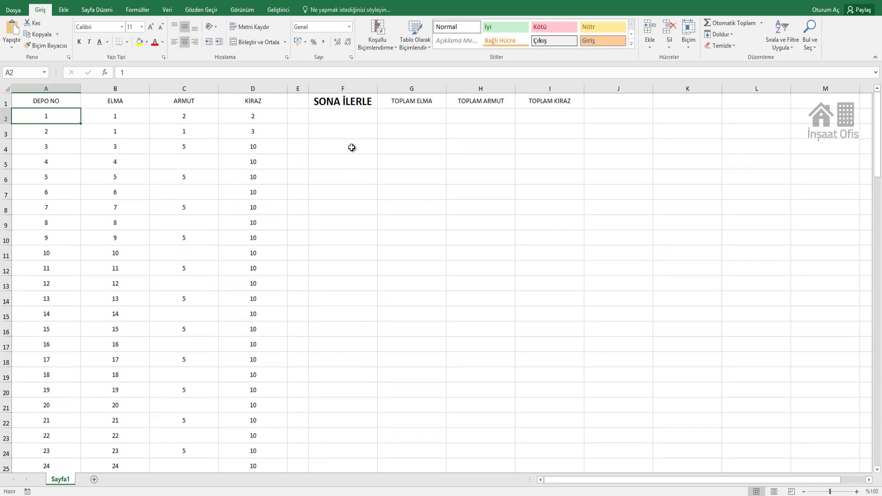
# Step: Test the SONA İLERLE and BAŞA DÖN links by jumping to the end and back twice
pyautogui.click(347, 102)
pyautogui.click(364, 451)
pyautogui.scroll(1, 247, 147)
pyautogui.click(342, 102)
pyautogui.click(364, 454)
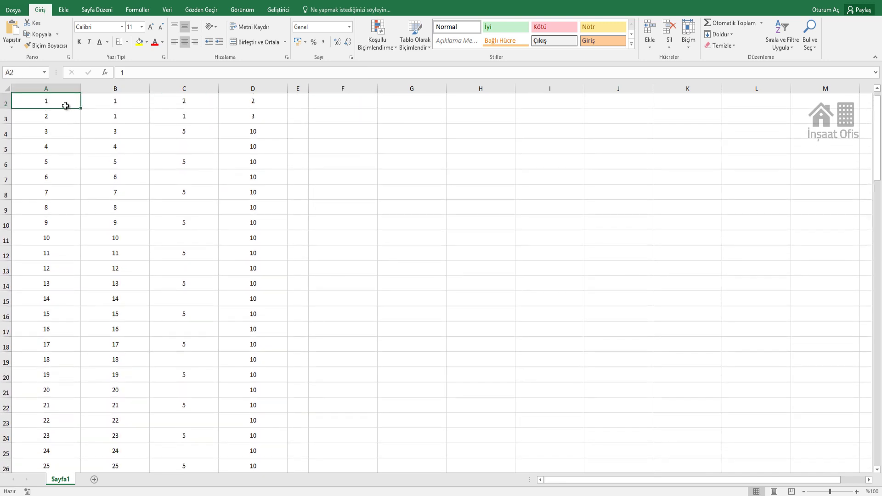
pyautogui.scroll(1, 104, 152)
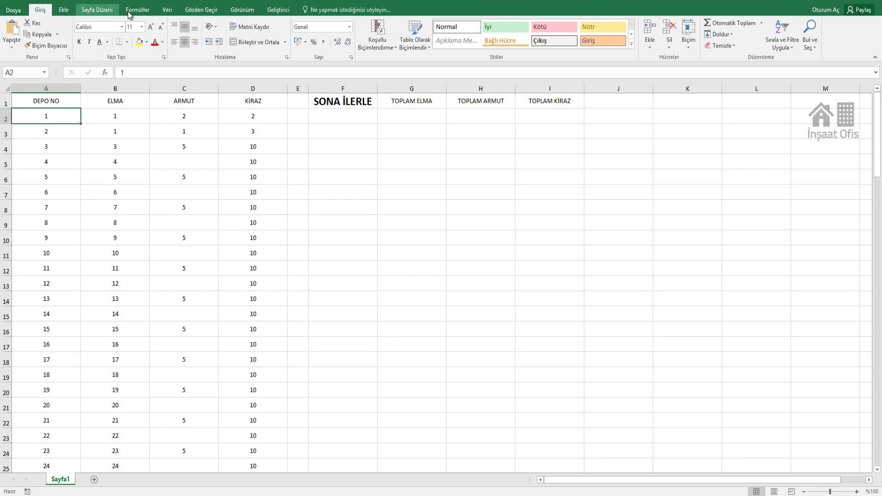
# Step: Freeze the top row via Görünüm > Bölmeleri Dondur > Üst Satırı Dondur
pyautogui.click(241, 11)
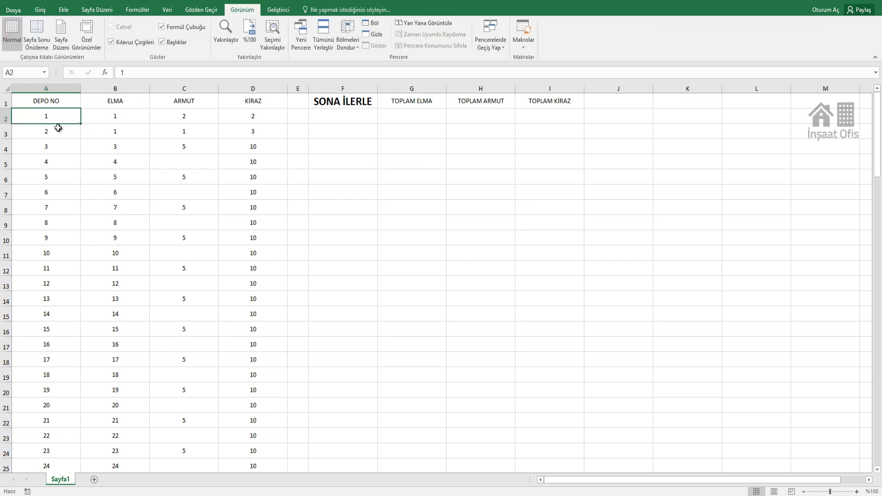
pyautogui.click(348, 42)
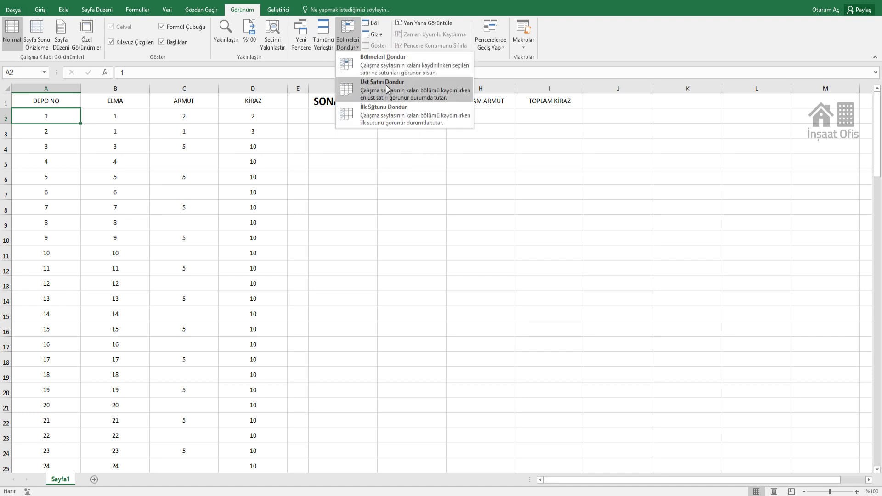
pyautogui.click(388, 85)
pyautogui.scroll(-1, 208, 140)
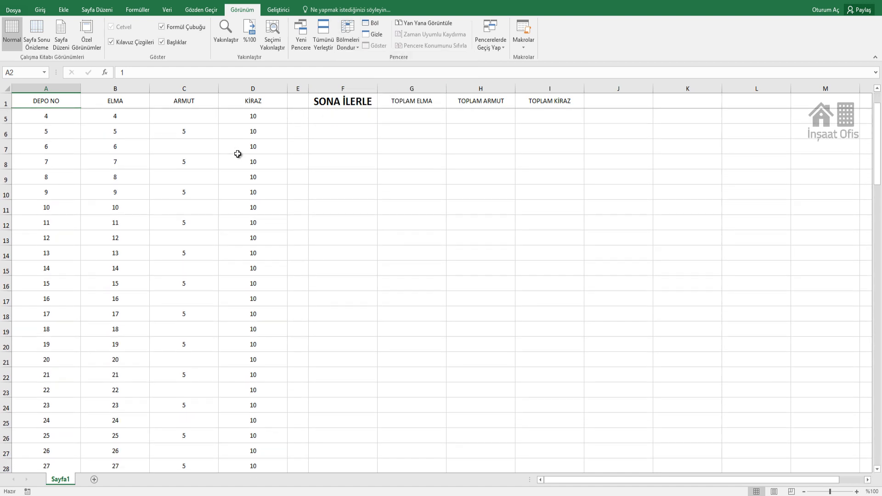
pyautogui.scroll(-2, 236, 153)
pyautogui.scroll(-3, 245, 167)
# Step: Scroll the list and follow BAŞA DÖN to confirm the header row stays frozen
pyautogui.click(341, 308)
pyautogui.click(341, 304)
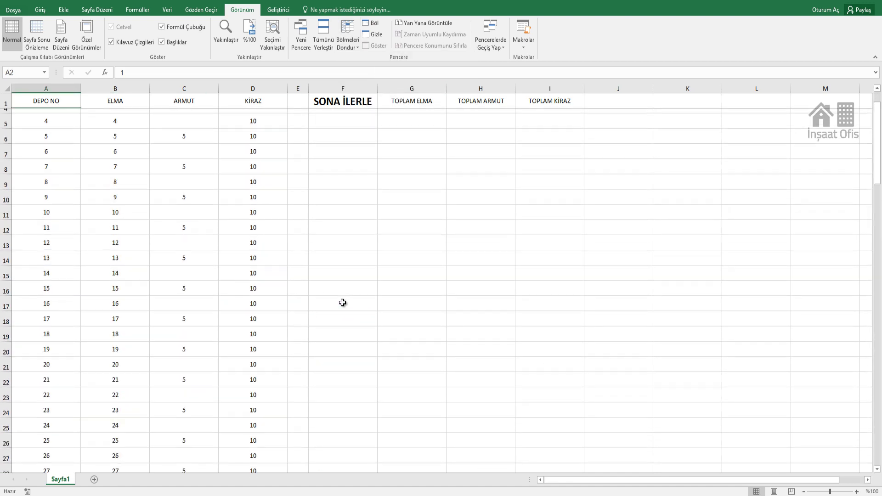
pyautogui.scroll(-3, 296, 173)
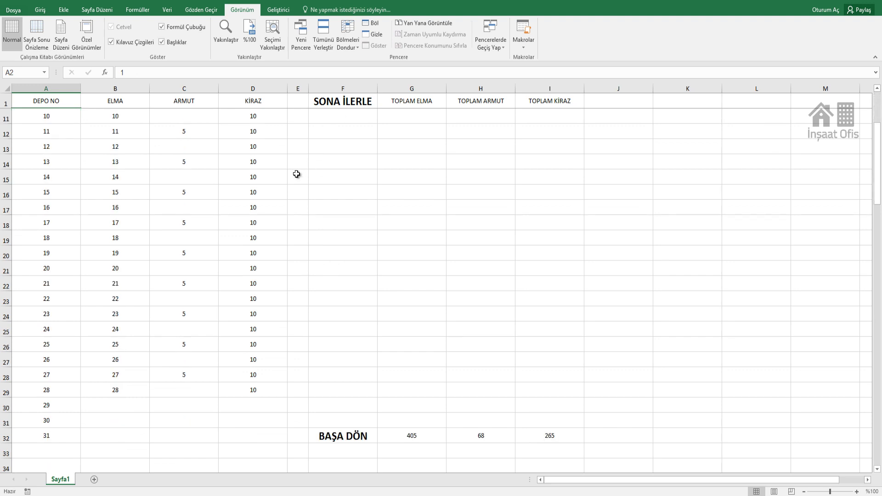
pyautogui.scroll(-5, 301, 179)
pyautogui.scroll(-1, 304, 183)
pyautogui.scroll(-1, 304, 183)
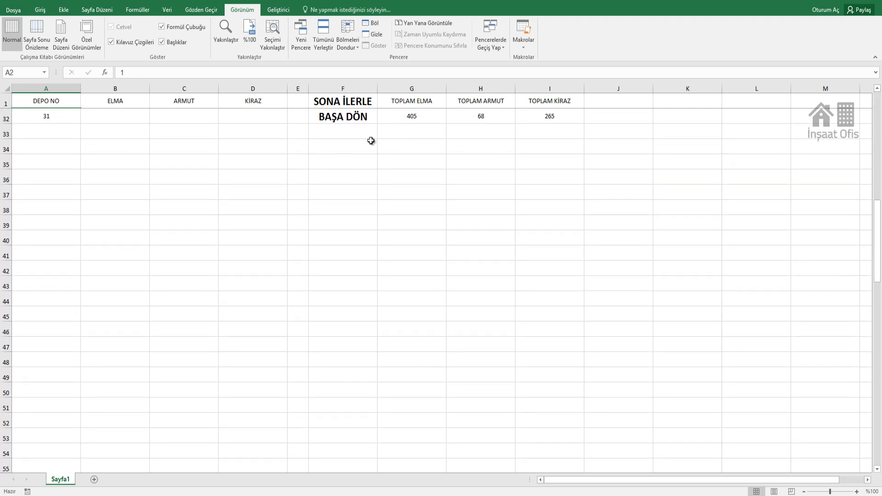
pyautogui.scroll(9, 371, 141)
pyautogui.scroll(1, 357, 163)
pyautogui.scroll(-4, 340, 173)
# Step: Shade column F (SONA İLERLE) grey with Dolgu Rengi
pyautogui.scroll(-3, 329, 208)
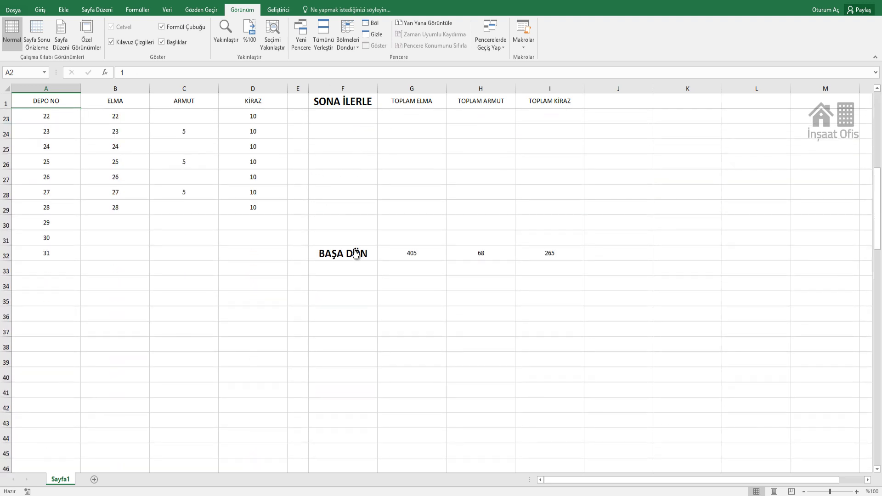
pyautogui.click(356, 253)
pyautogui.click(363, 88)
pyautogui.moveTo(376, 88); pyautogui.dragTo(368, 86)
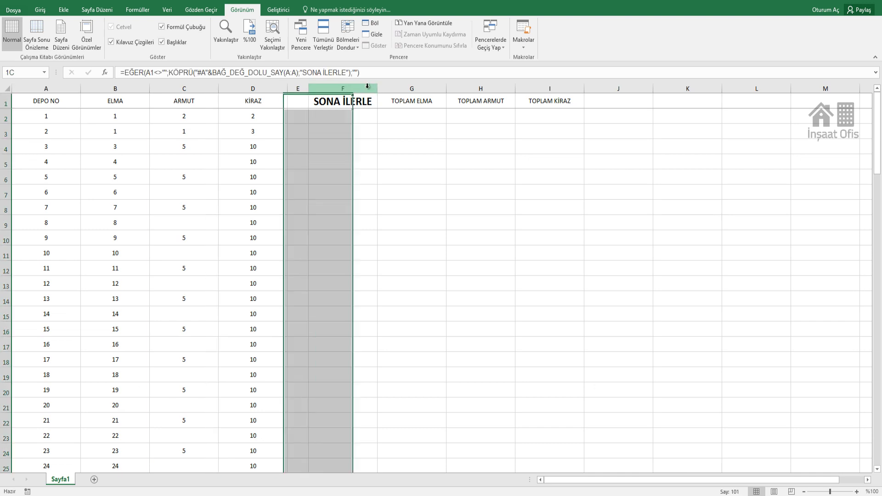
pyautogui.click(41, 9)
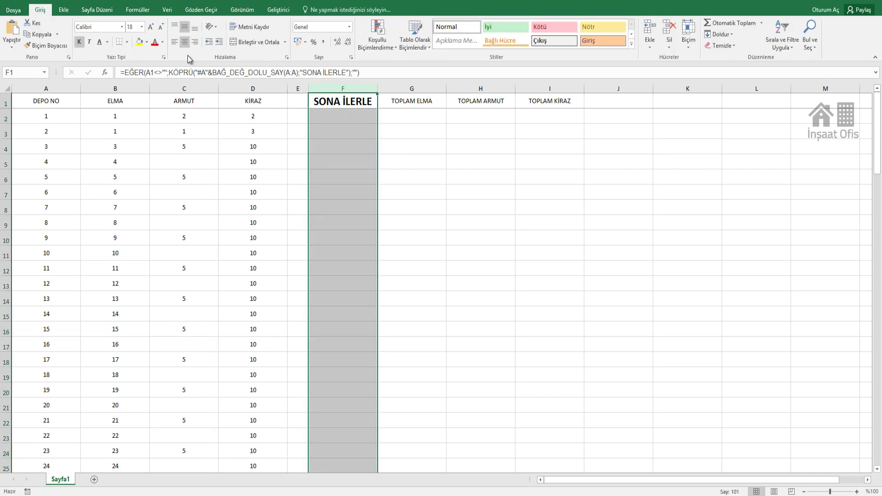
pyautogui.click(146, 42)
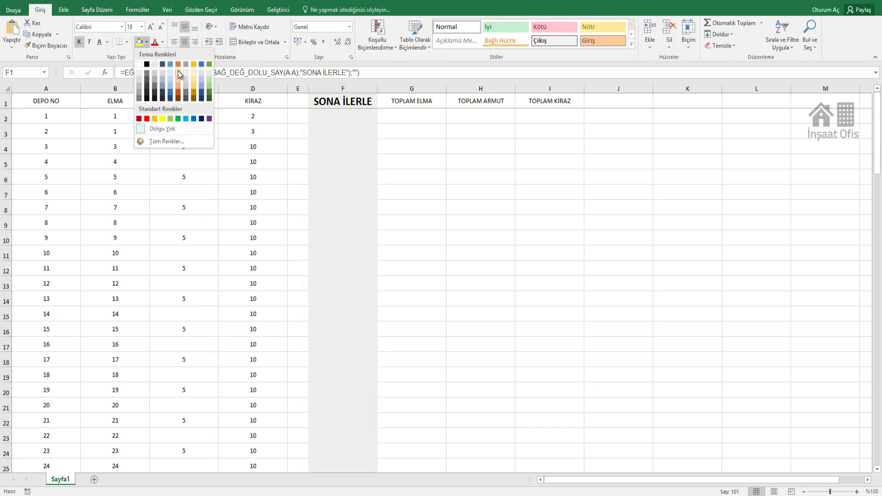
pyautogui.click(186, 72)
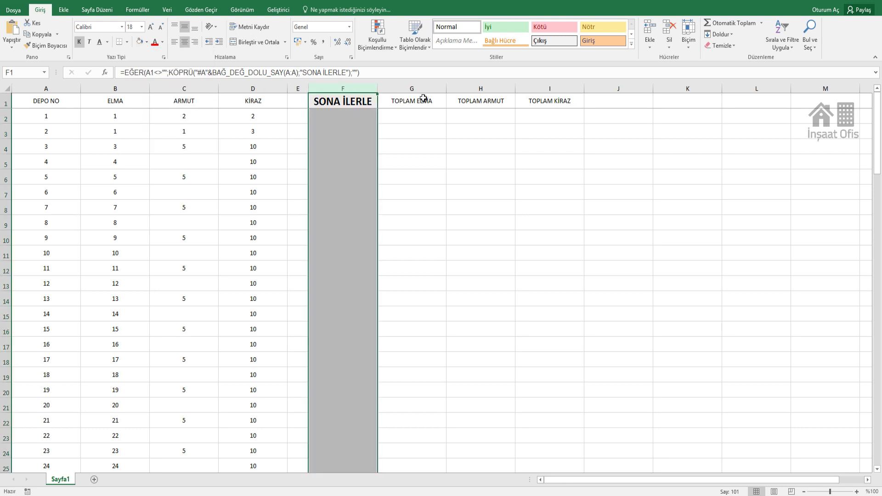
# Step: Try orange on column G and gold on column H, then undo both fills
pyautogui.click(437, 88)
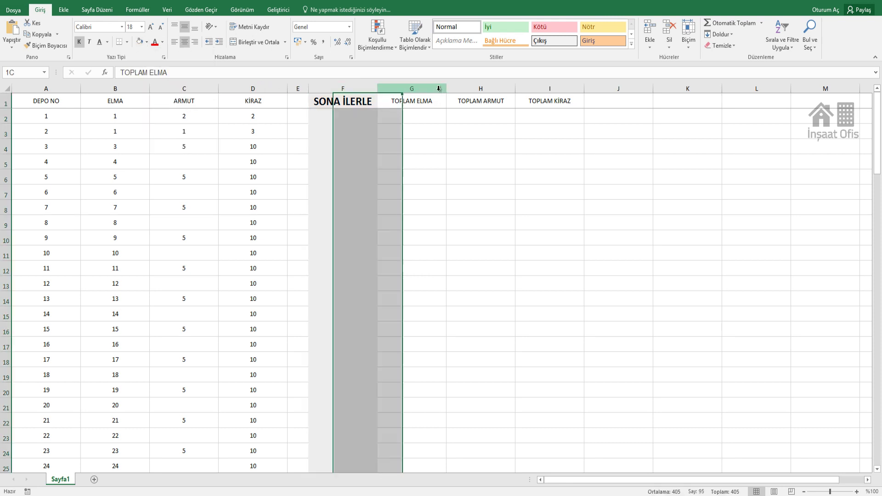
pyautogui.click(146, 44)
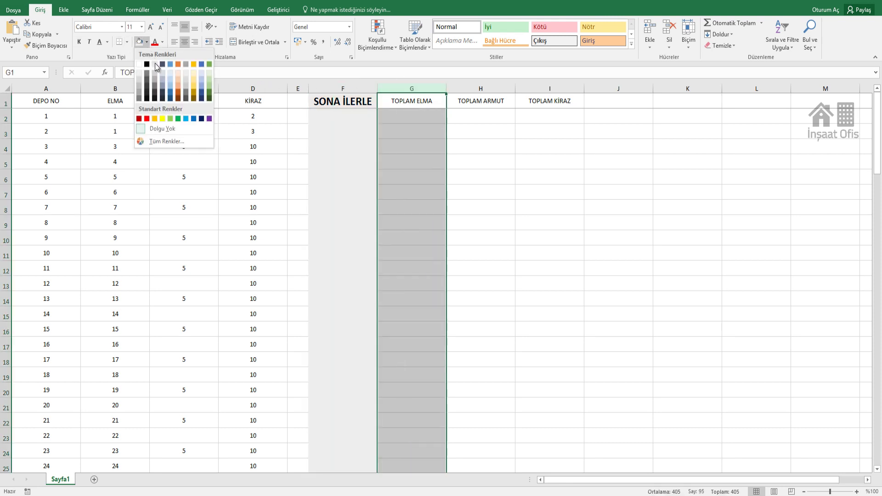
pyautogui.click(186, 73)
pyautogui.click(505, 88)
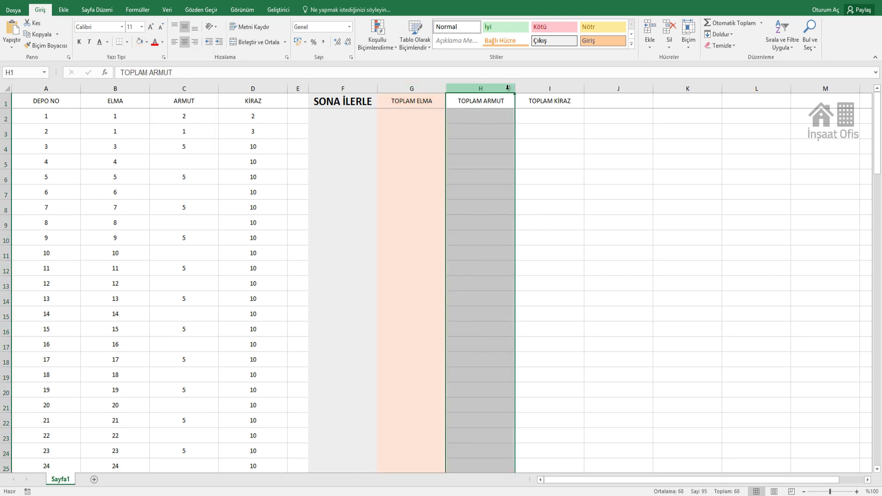
pyautogui.click(147, 43)
pyautogui.click(203, 73)
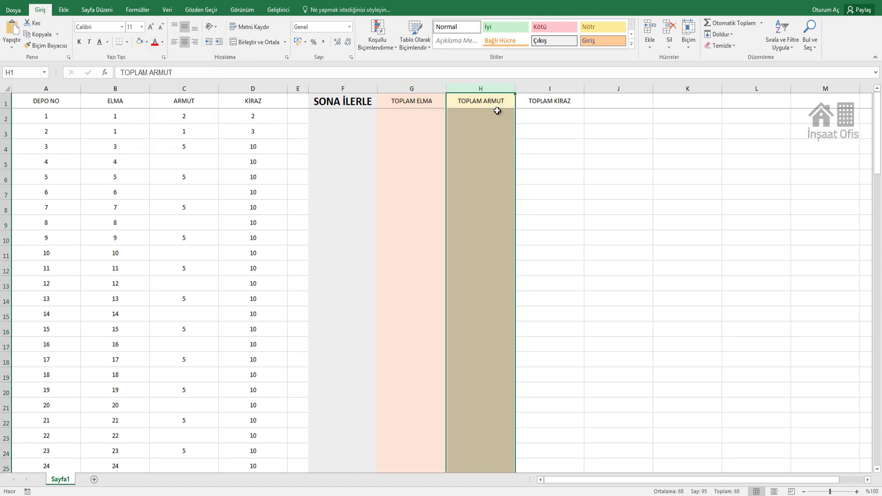
pyautogui.click(574, 89)
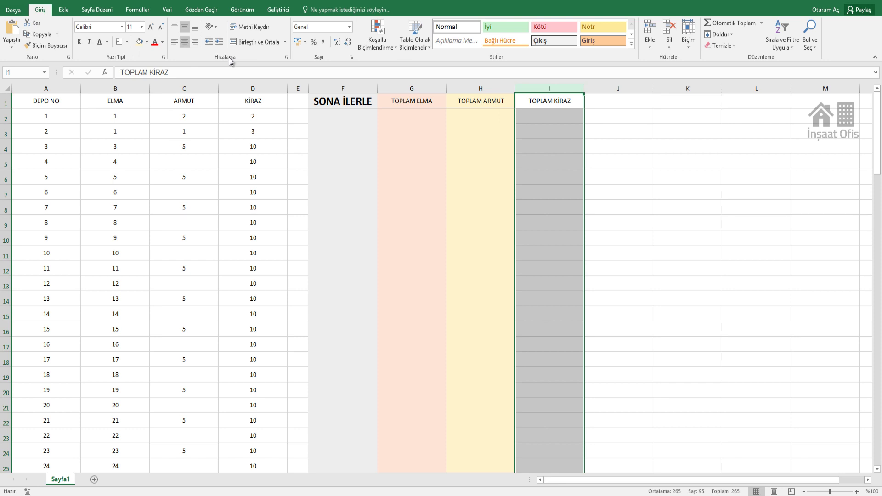
pyautogui.click(148, 42)
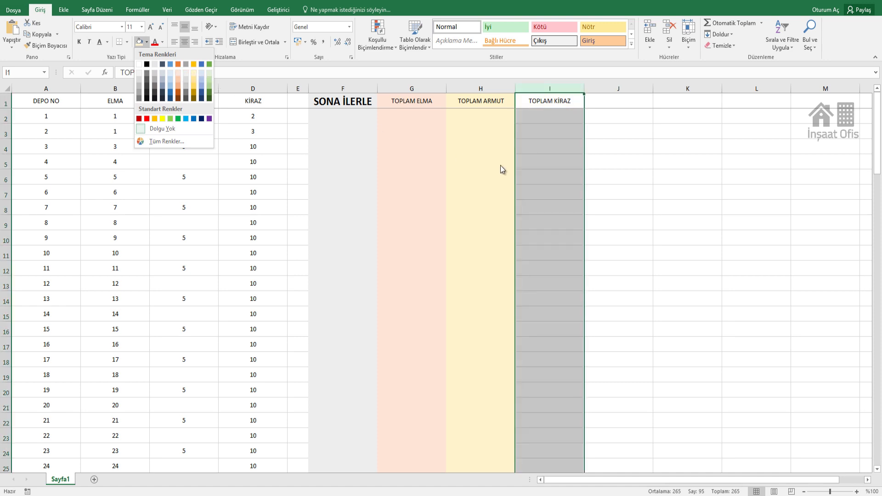
pyautogui.click(538, 167)
pyautogui.click(610, 158)
pyautogui.hotkey('ctrl', 'z')
pyautogui.hotkey('ctrl', 'z')
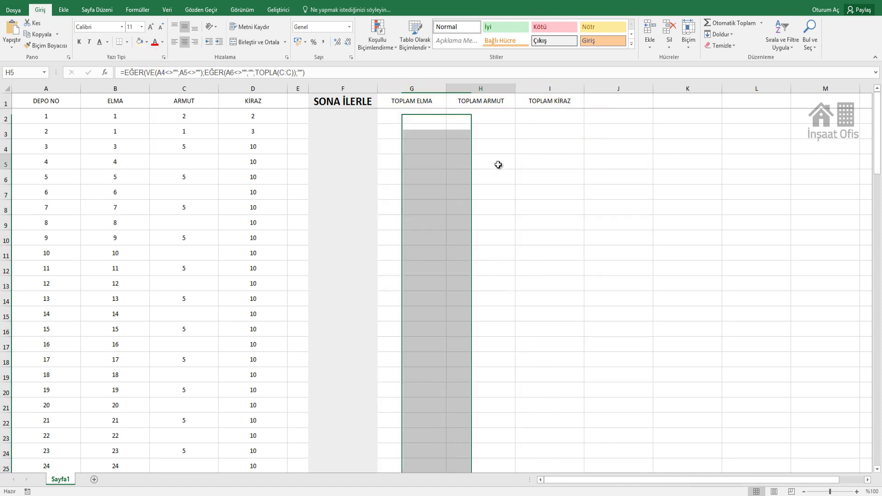
pyautogui.hotkey('ctrl', 'z')
# Step: Fill column G light green, column H light gold and column I light red
pyautogui.click(435, 88)
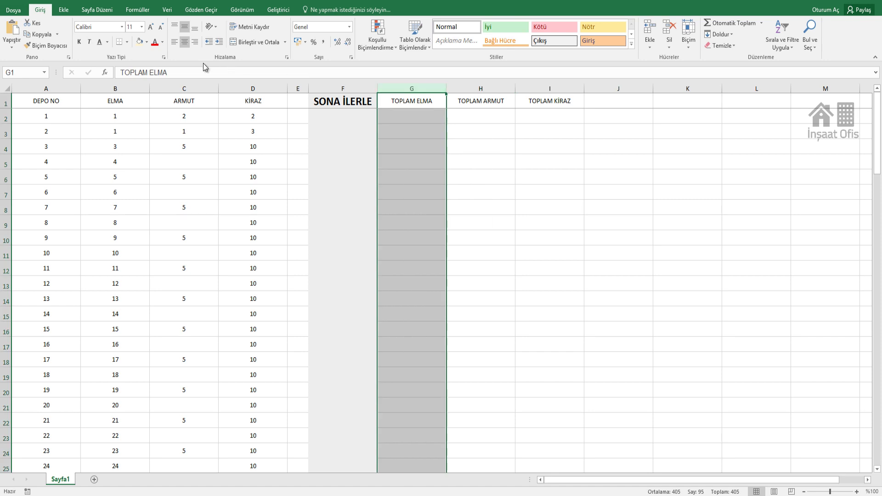
pyautogui.click(147, 43)
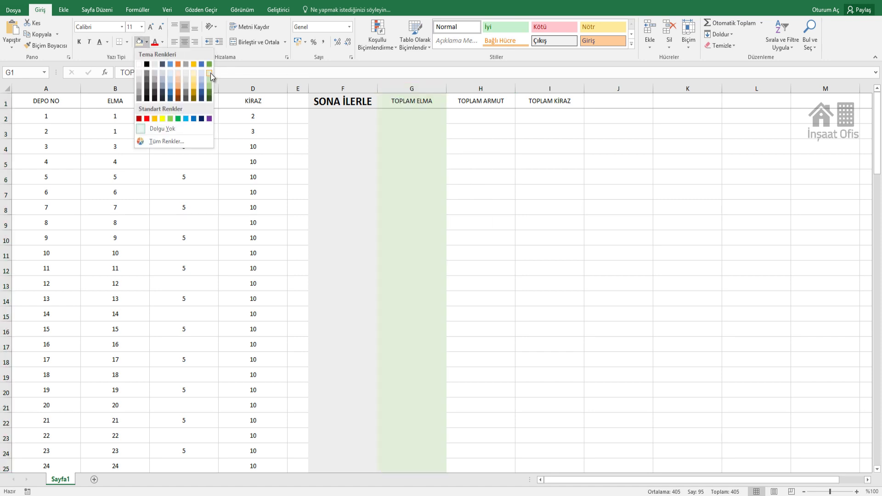
pyautogui.click(211, 73)
pyautogui.click(481, 88)
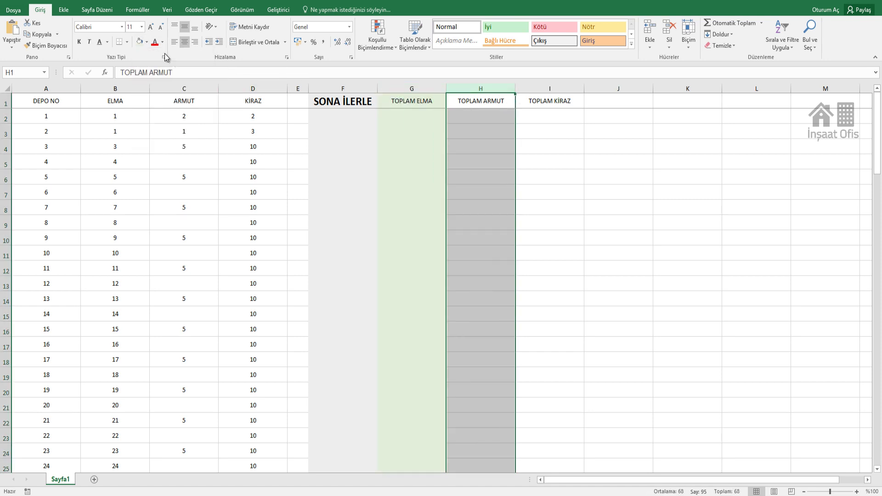
pyautogui.click(147, 43)
pyautogui.click(194, 73)
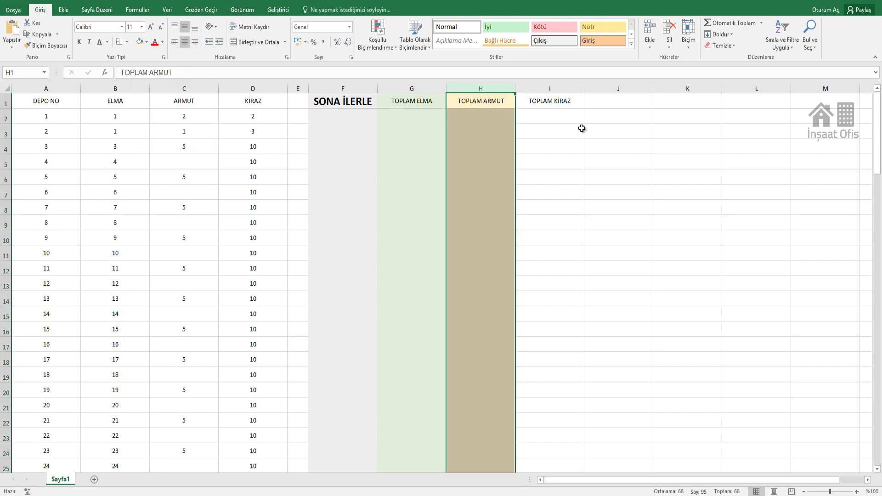
pyautogui.click(573, 88)
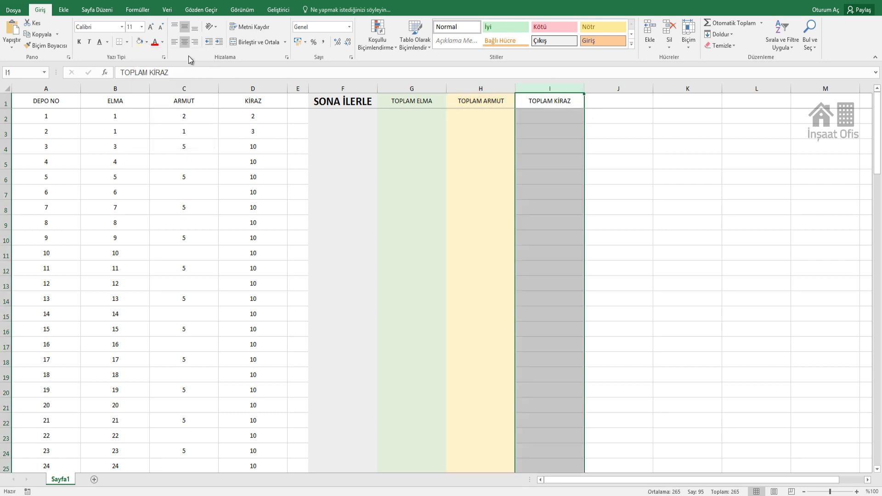
pyautogui.click(147, 43)
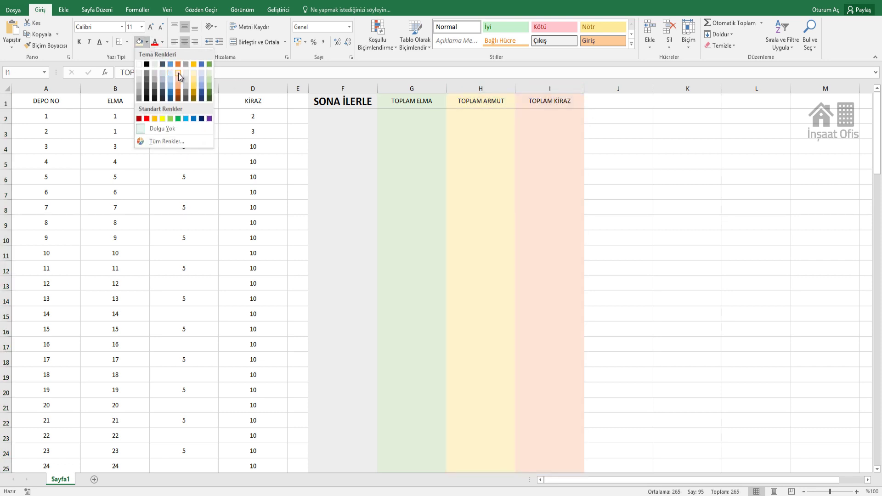
pyautogui.click(179, 73)
pyautogui.click(339, 172)
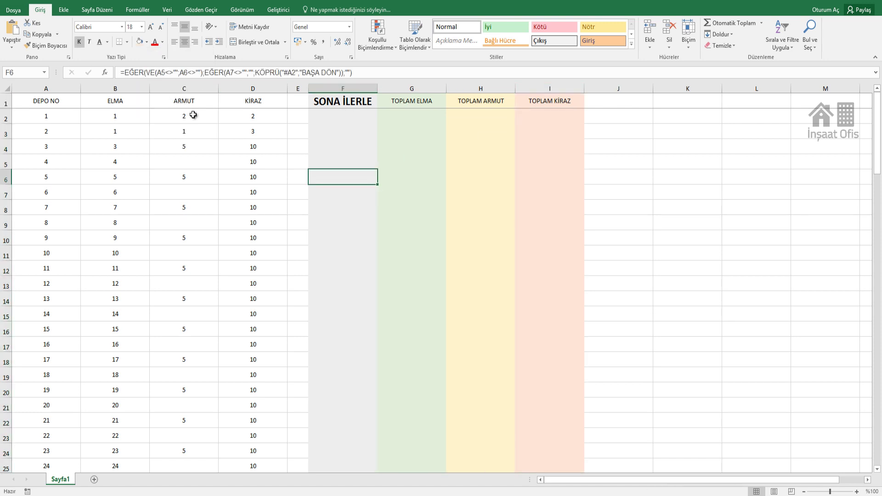
# Step: Set the text in columns F–I to font size 16
pyautogui.scroll(-8, 240, 134)
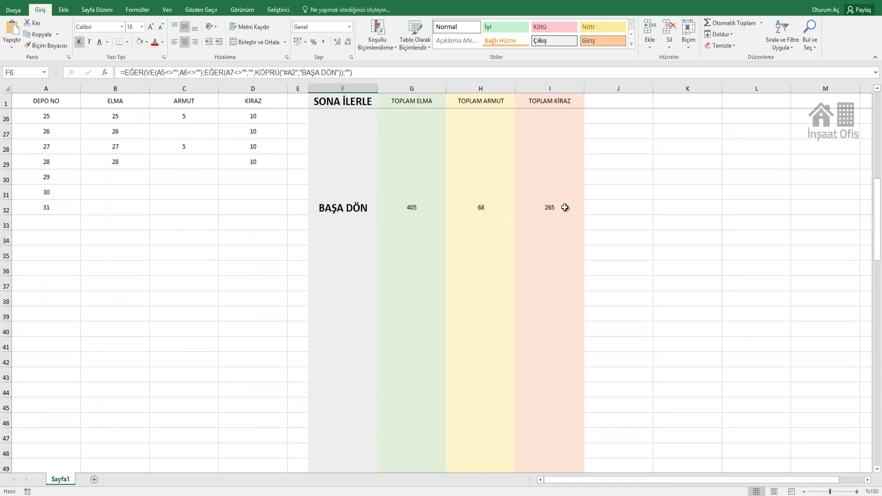
pyautogui.moveTo(350, 88); pyautogui.dragTo(549, 88)
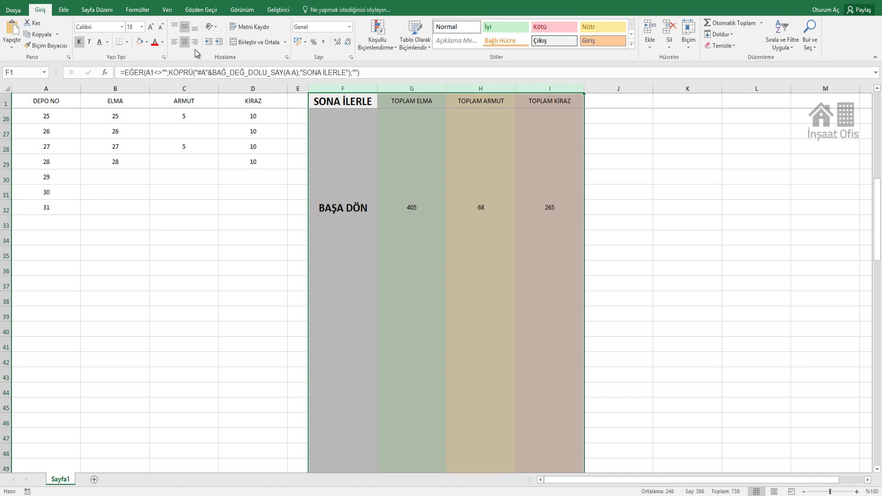
pyautogui.click(152, 28)
pyautogui.click(152, 27)
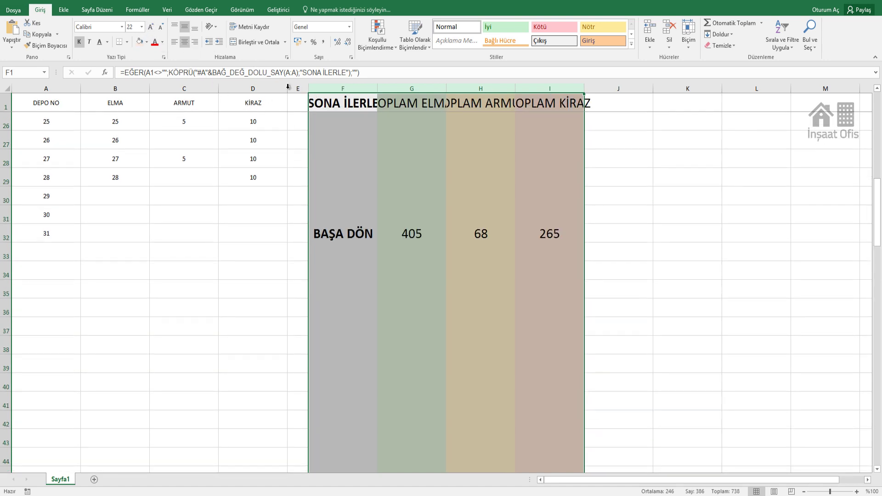
pyautogui.click(162, 28)
pyautogui.click(161, 28)
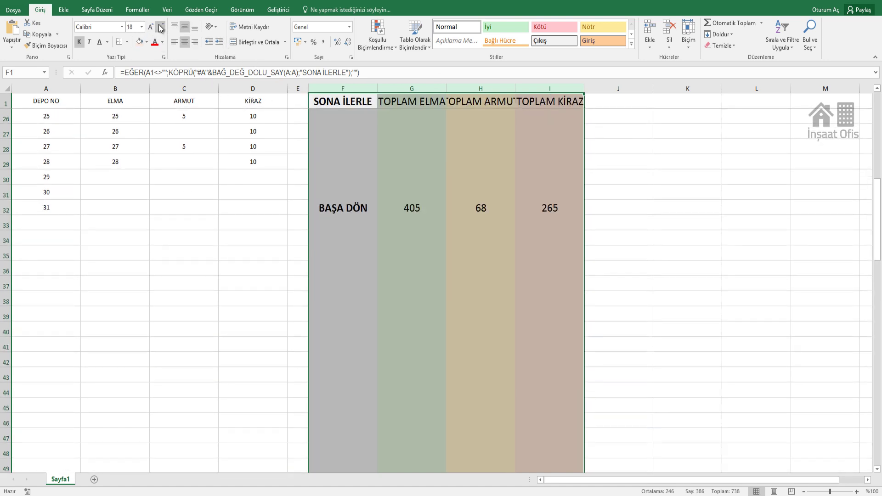
pyautogui.click(162, 27)
pyautogui.click(412, 155)
# Step: Follow the SONA İLERLE link to jump to the end of the list
pyautogui.scroll(4, 398, 165)
pyautogui.scroll(2, 382, 178)
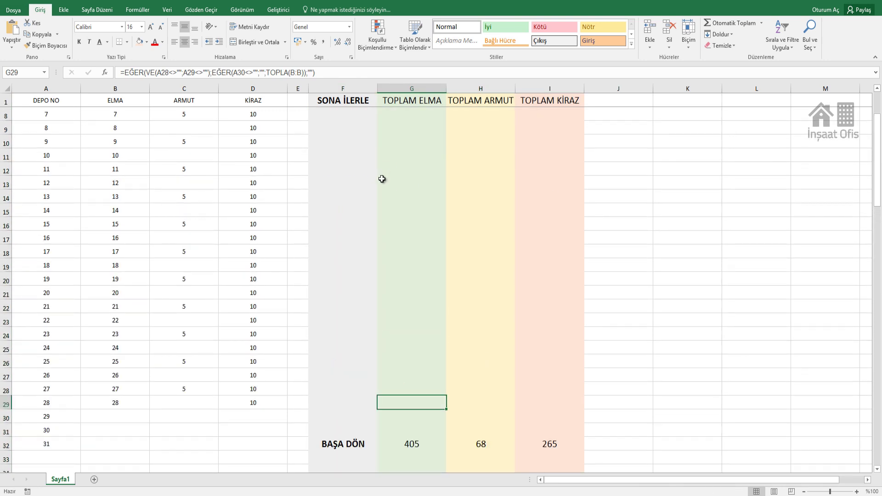
pyautogui.scroll(2, 382, 178)
pyautogui.scroll(-3, 381, 179)
pyautogui.scroll(-1, 381, 179)
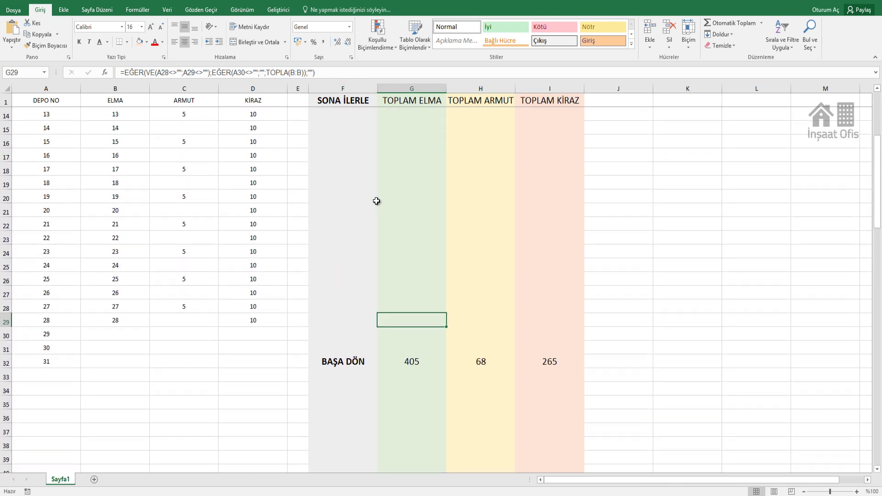
pyautogui.scroll(4, 338, 161)
pyautogui.click(342, 105)
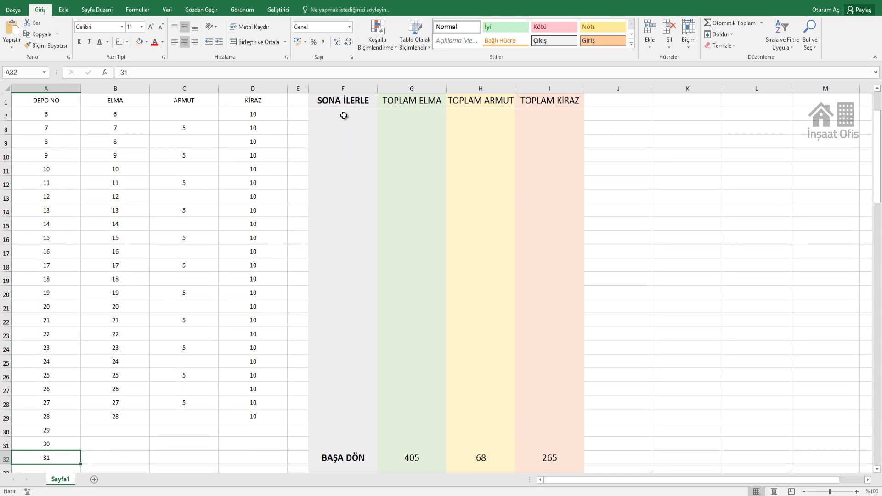
# Step: Change the F1 link label from SONA İLERLE to TOPLAMLARI GÖR
pyautogui.click(373, 104)
pyautogui.click(347, 73)
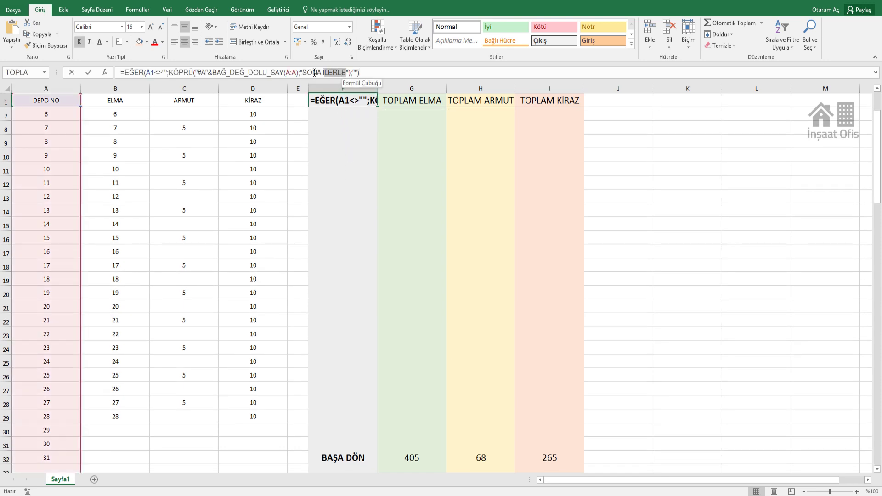
pyautogui.moveTo(346, 73); pyautogui.dragTo(304, 73)
pyautogui.write('TOPLAMLARI')
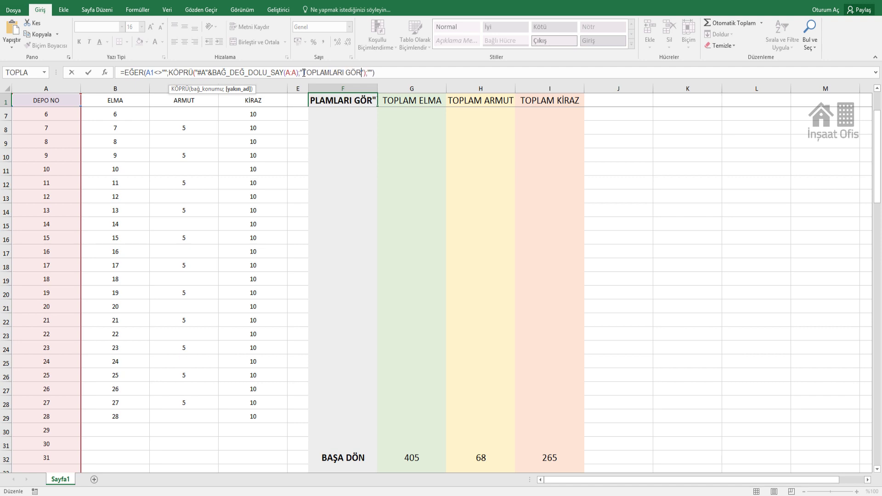
pyautogui.press('Return')
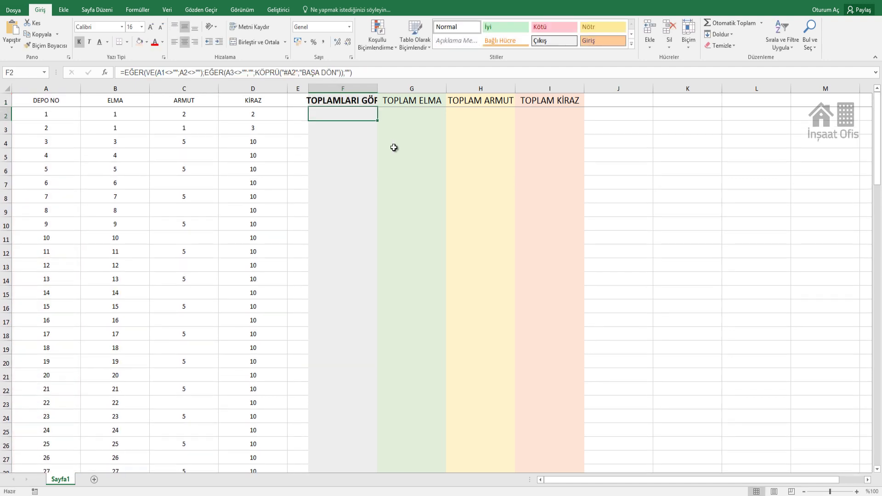
# Step: Autofit column F to fit the TOPLAMLARI GÖR label
pyautogui.click(386, 84)
pyautogui.doubleClick(377, 86)
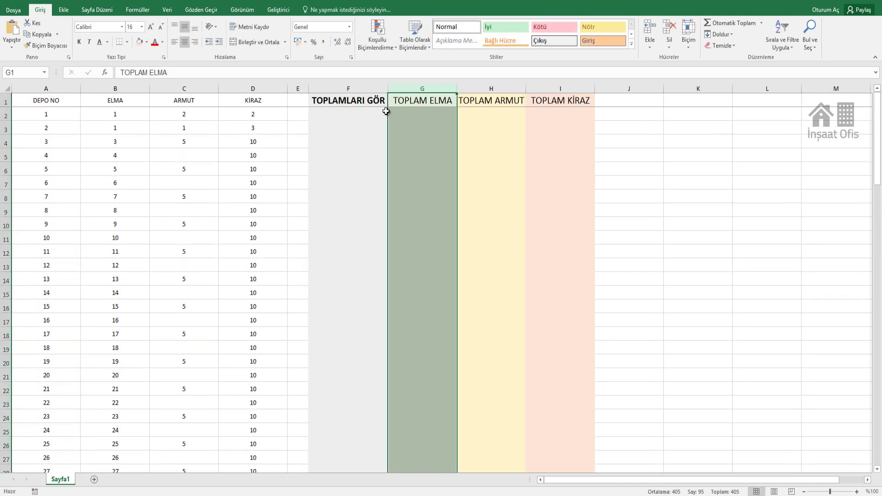
pyautogui.click(375, 127)
# Step: Test the links down to the totals row and back to the table top
pyautogui.click(362, 105)
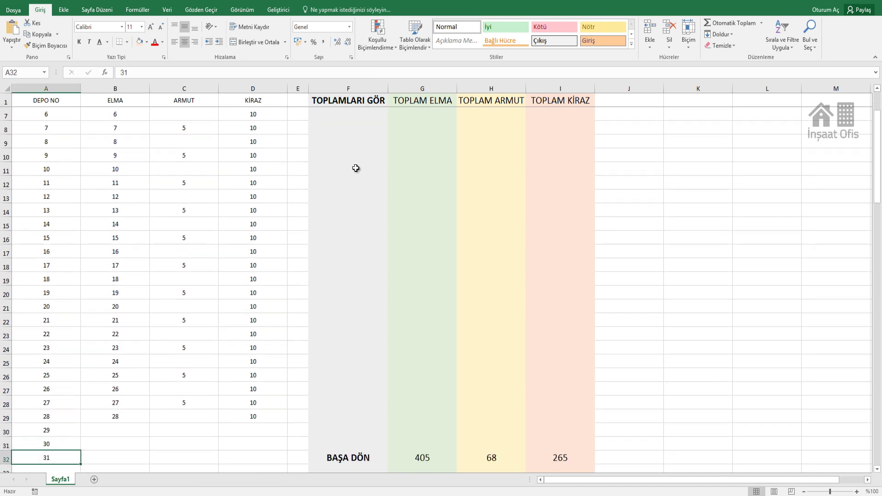
pyautogui.click(357, 458)
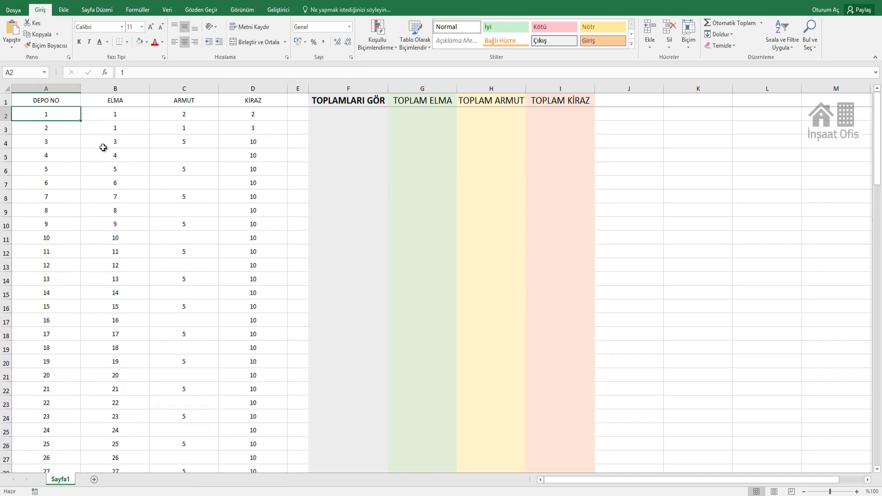
pyautogui.scroll(-5, 134, 161)
pyautogui.scroll(-1, 115, 239)
# Step: Add depot numbers 32–36 in A33:A37 and fill the series down to 41
pyautogui.click(73, 317)
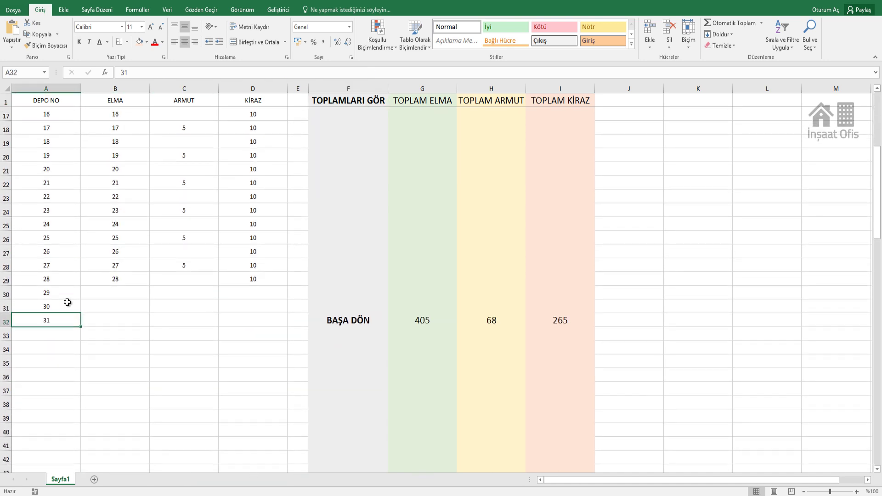
pyautogui.click(58, 335)
pyautogui.write('32')
pyautogui.press('Return')
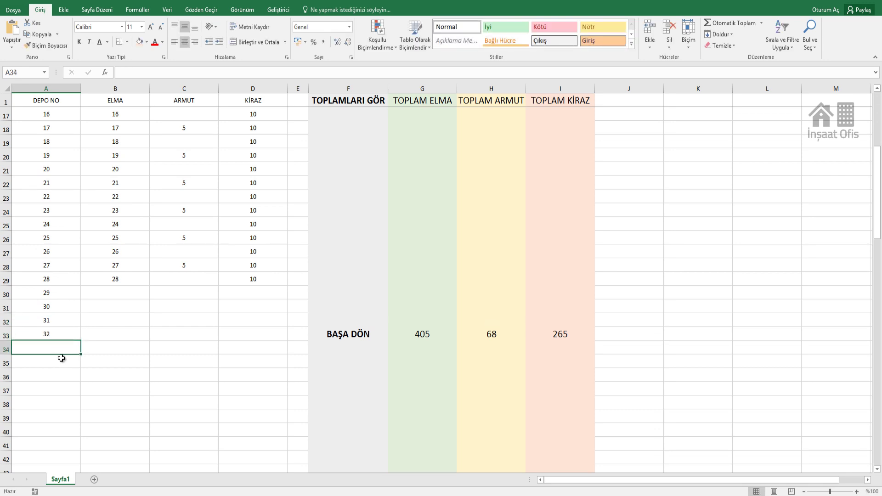
pyautogui.write('33')
pyautogui.press('Return')
pyautogui.write('34')
pyautogui.press('Return')
pyautogui.write('35')
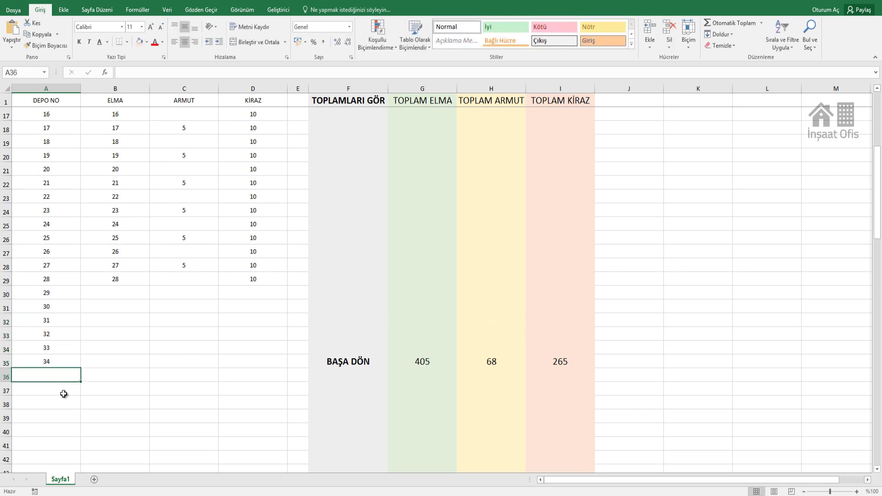
pyautogui.press('Return')
pyautogui.write('36')
pyautogui.press('Return')
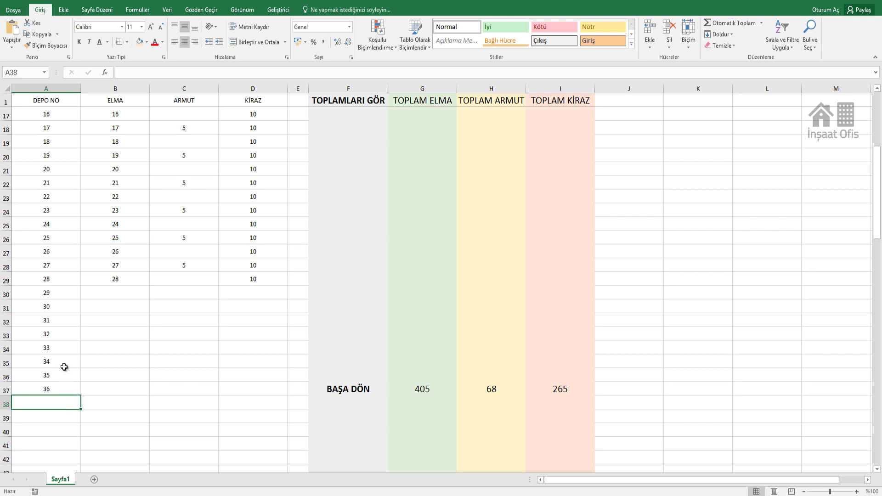
pyautogui.moveTo(64, 375); pyautogui.dragTo(65, 389)
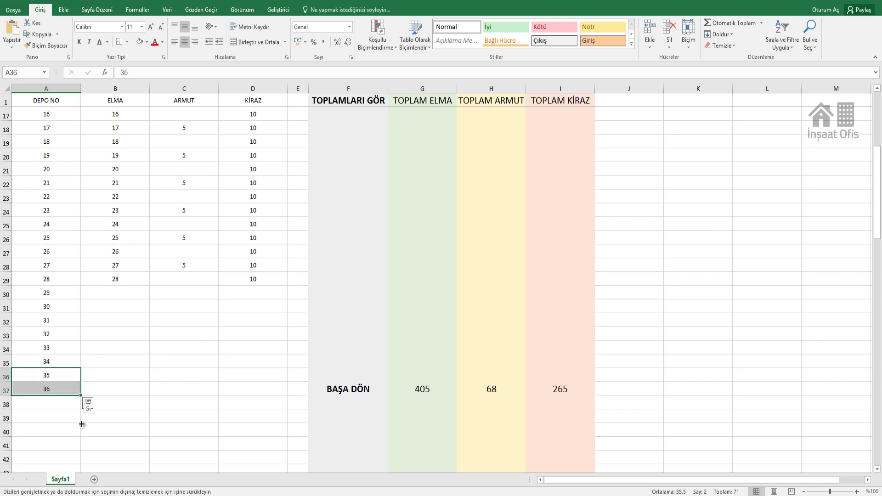
pyautogui.moveTo(82, 424); pyautogui.dragTo(87, 441)
# Step: Enter 10 in ELMA cells B30:B31 and ARMUT cells from C29
pyautogui.click(123, 294)
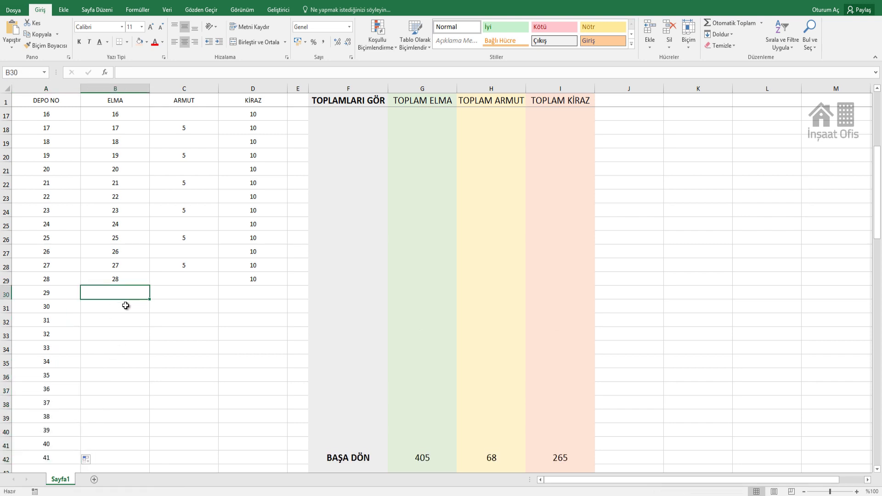
pyautogui.write('10')
pyautogui.press('Return')
pyautogui.write('10')
pyautogui.press('Return')
pyautogui.click(175, 280)
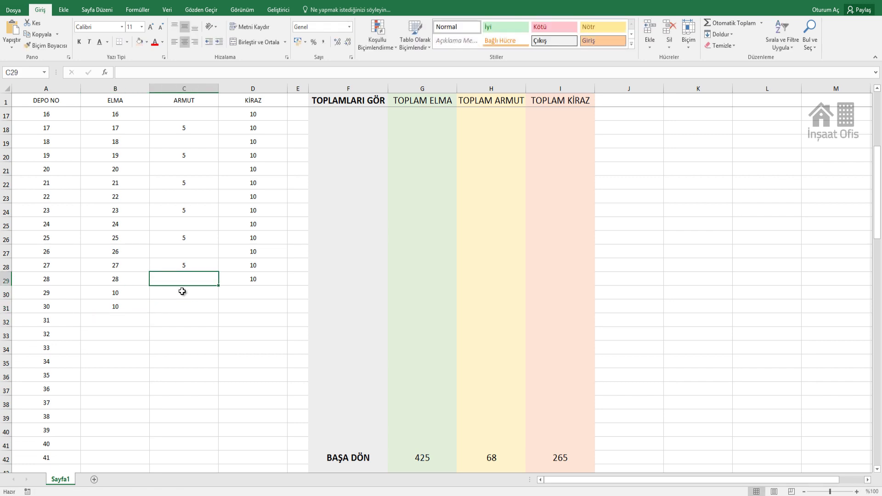
pyautogui.write('10')
pyautogui.press('Return')
pyautogui.write('10 10')
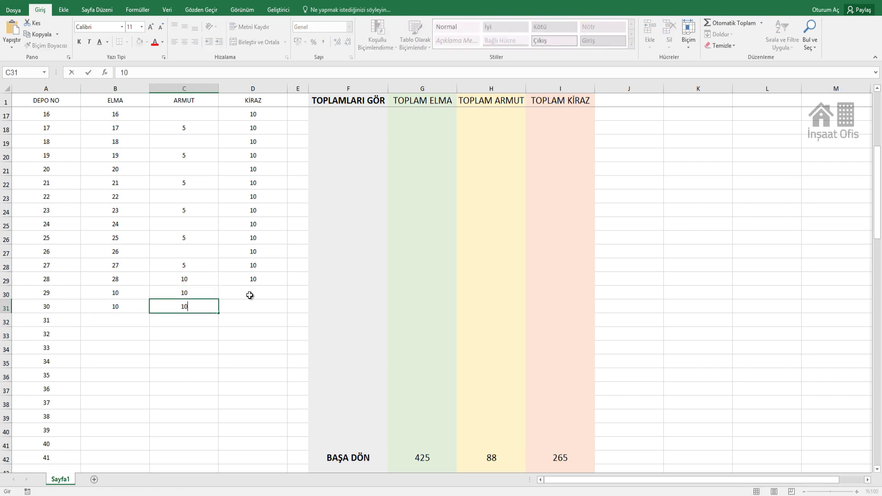
pyautogui.press('Return')
# Step: Enter 5 in five KİRAZ cells, D30:D34
pyautogui.click(250, 295)
pyautogui.write('5')
pyautogui.press('Return')
pyautogui.write('5')
pyautogui.press('Return')
pyautogui.write('5')
pyautogui.press('Return')
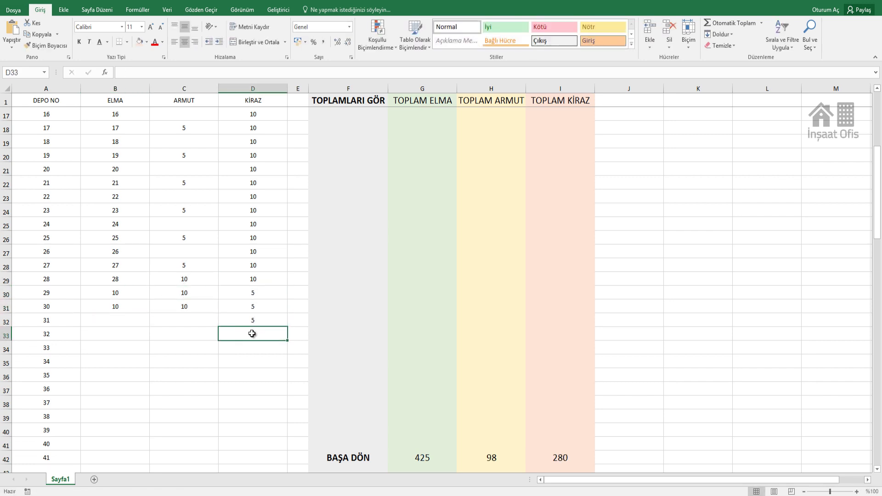
pyautogui.write('5')
pyautogui.press('Return')
pyautogui.write('5')
pyautogui.press('Return')
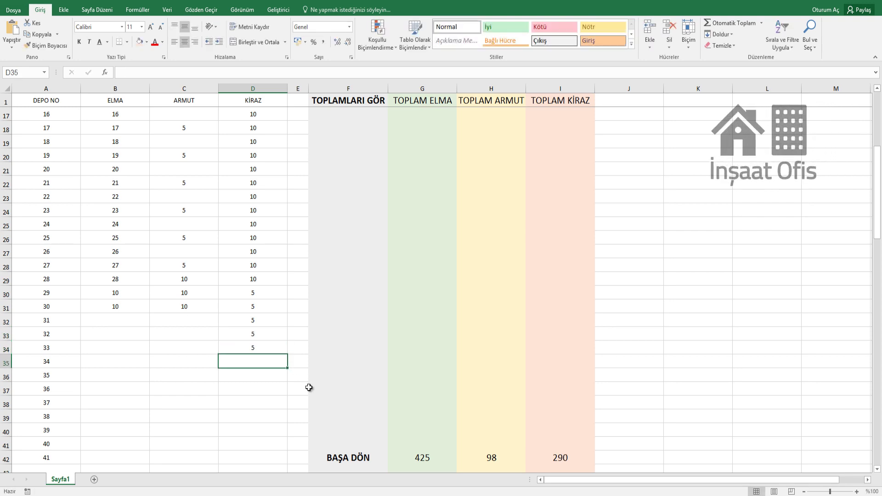
pyautogui.scroll(-2, 307, 393)
pyautogui.scroll(-1, 305, 396)
pyautogui.scroll(3, 306, 398)
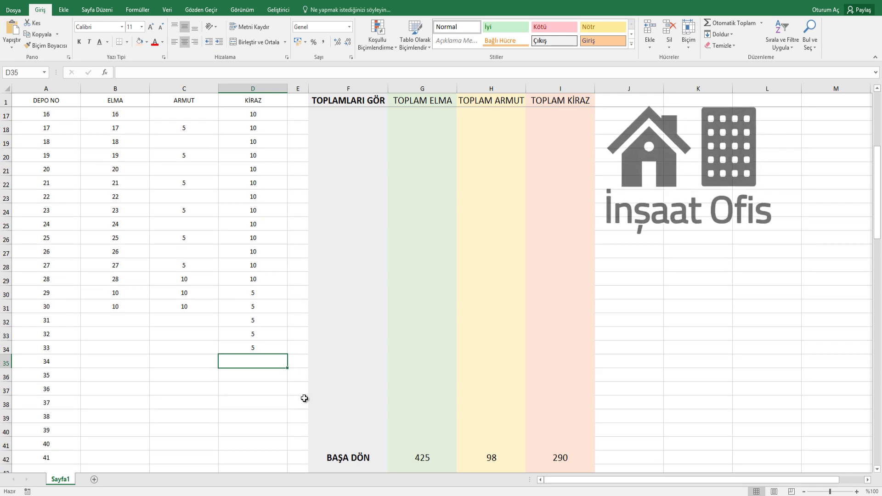
pyautogui.scroll(4, 305, 398)
pyautogui.scroll(1, 306, 395)
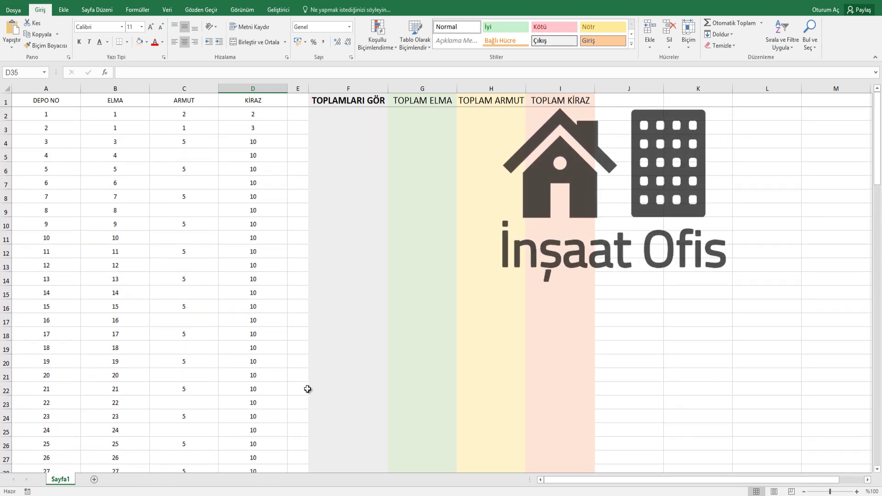
pyautogui.click(353, 103)
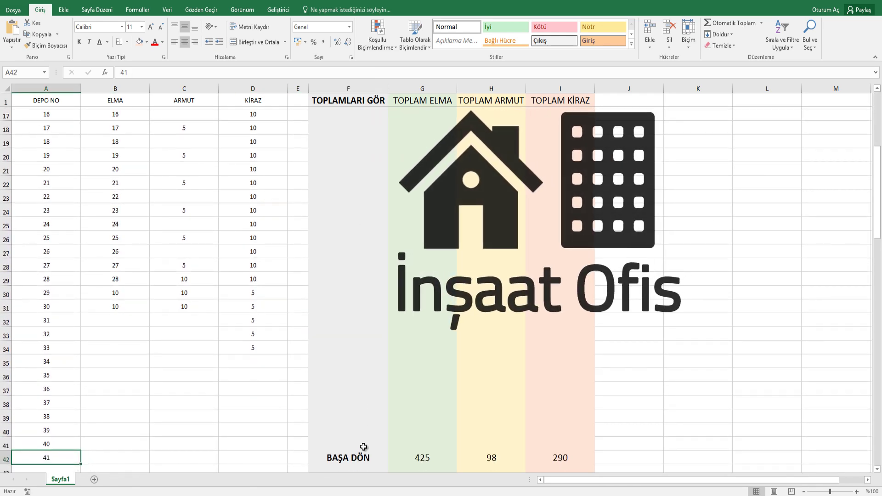
pyautogui.click(360, 457)
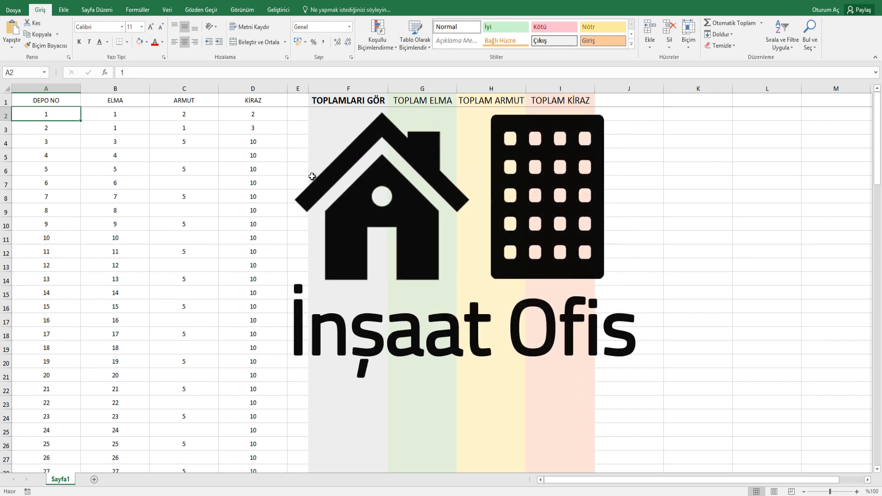
pyautogui.click(679, 119)
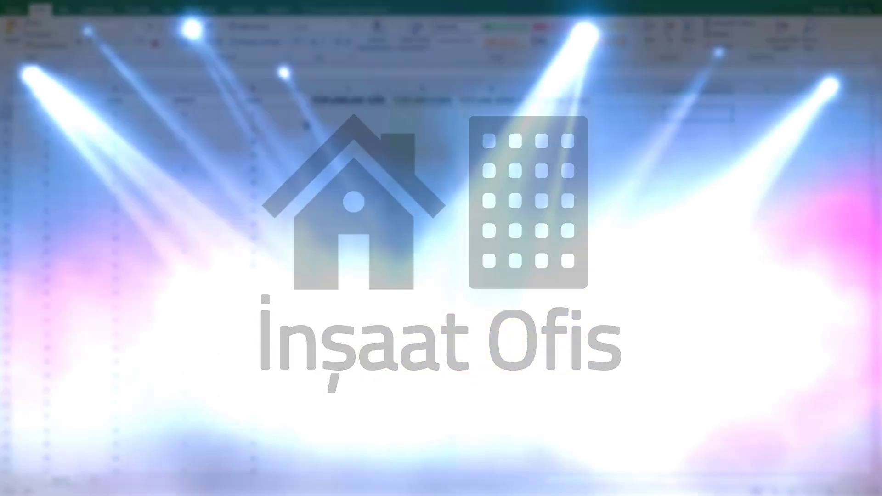